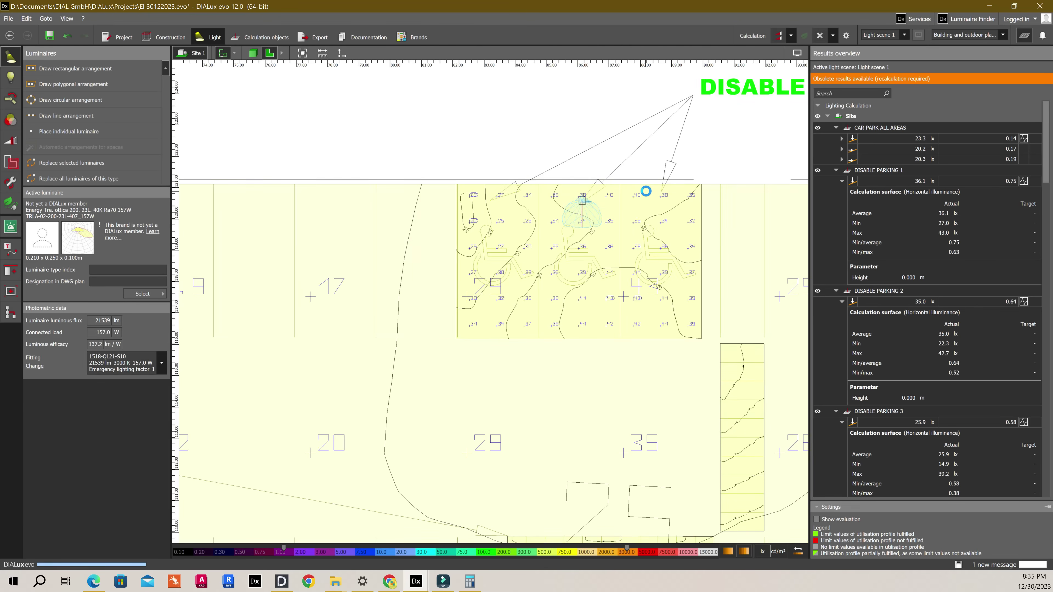
# Recalculate the lighting and select the upper disabled parking surface beside the crossings to examine the Disable Parking 2 results.
pyautogui.scroll(-2, 646, 191)
pyautogui.press('F12')
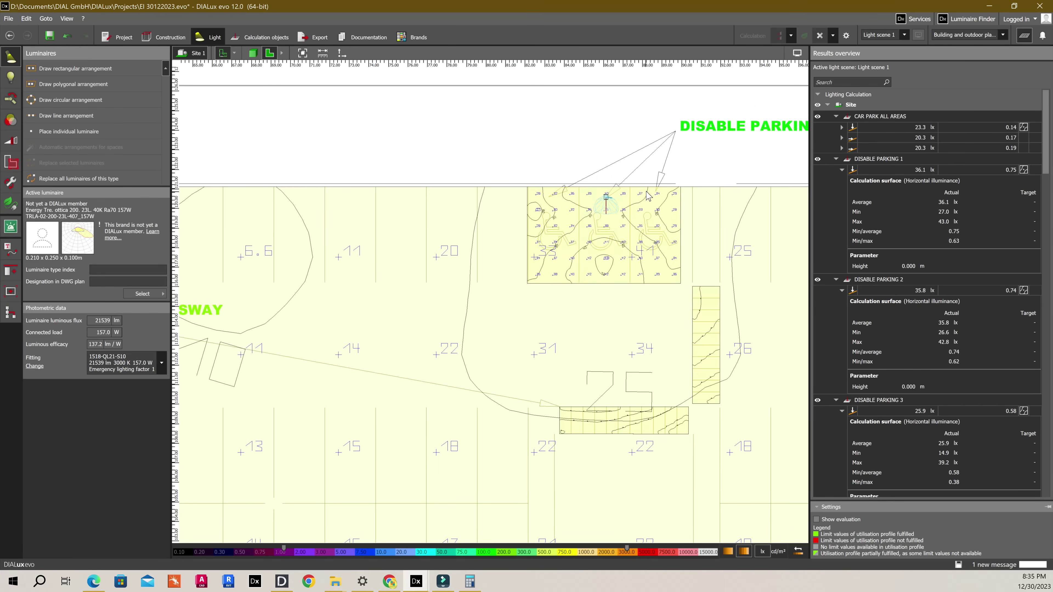
pyautogui.click(648, 196)
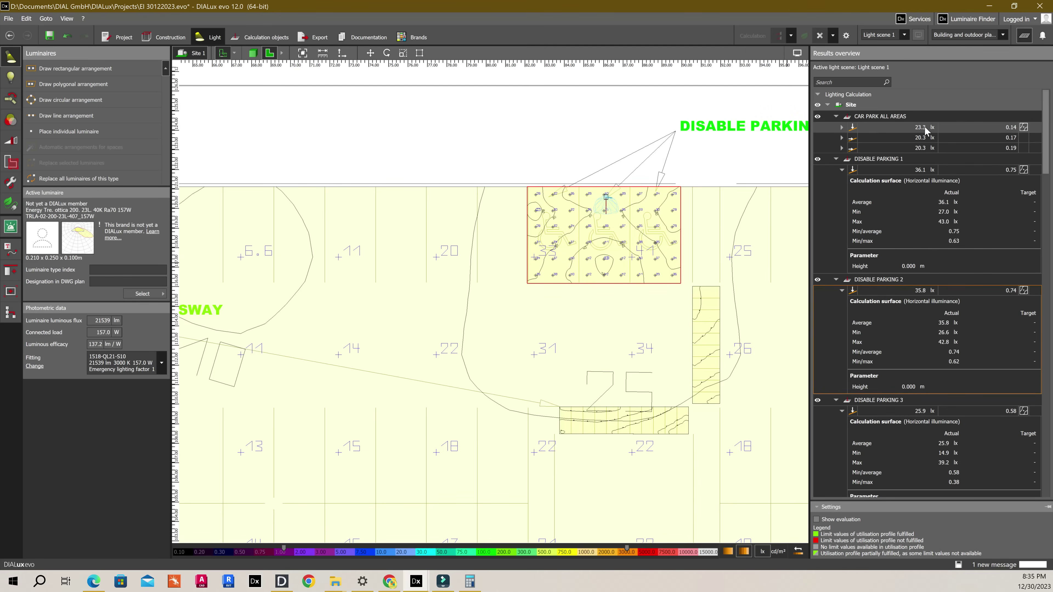
pyautogui.scroll(-1, 924, 128)
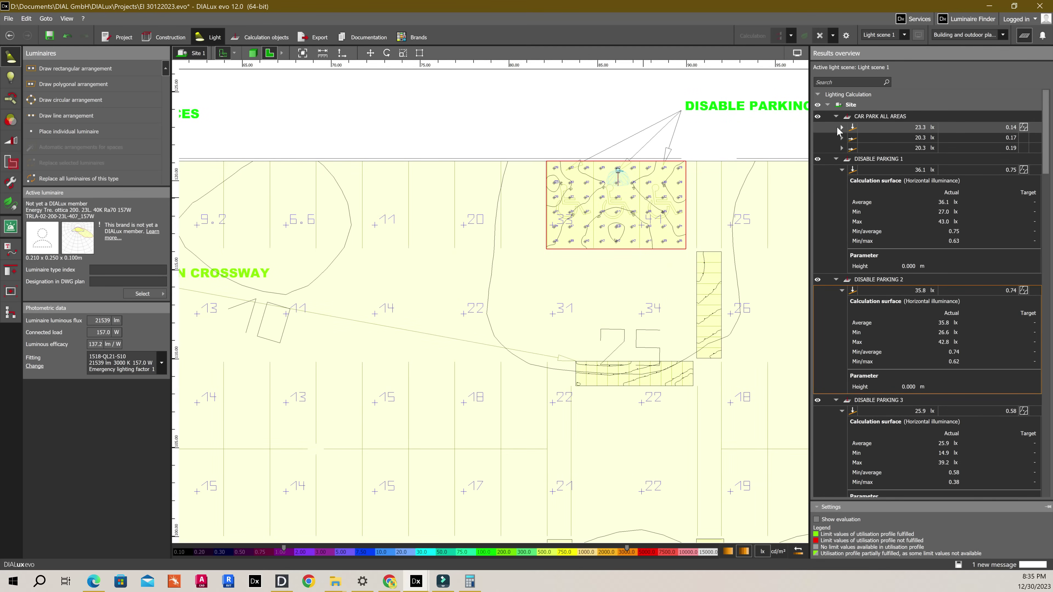
# Examine the Car Park All Areas results and the Disable Parking 3 illuminance across the lower-left disabled spaces.
pyautogui.click(838, 127)
pyautogui.click(841, 128)
pyautogui.scroll(-1, 614, 190)
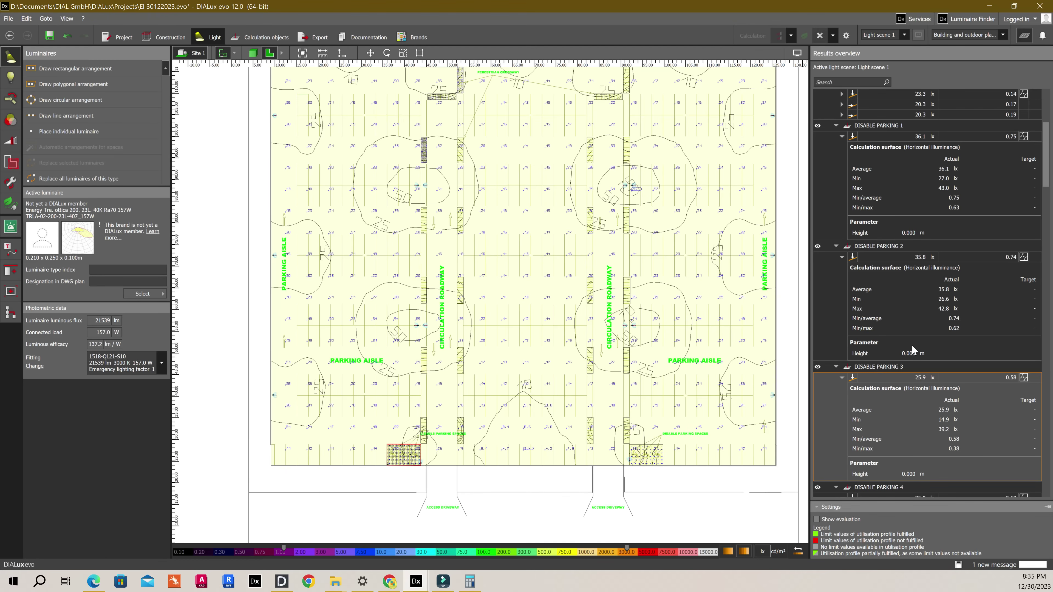
pyautogui.scroll(1, 912, 345)
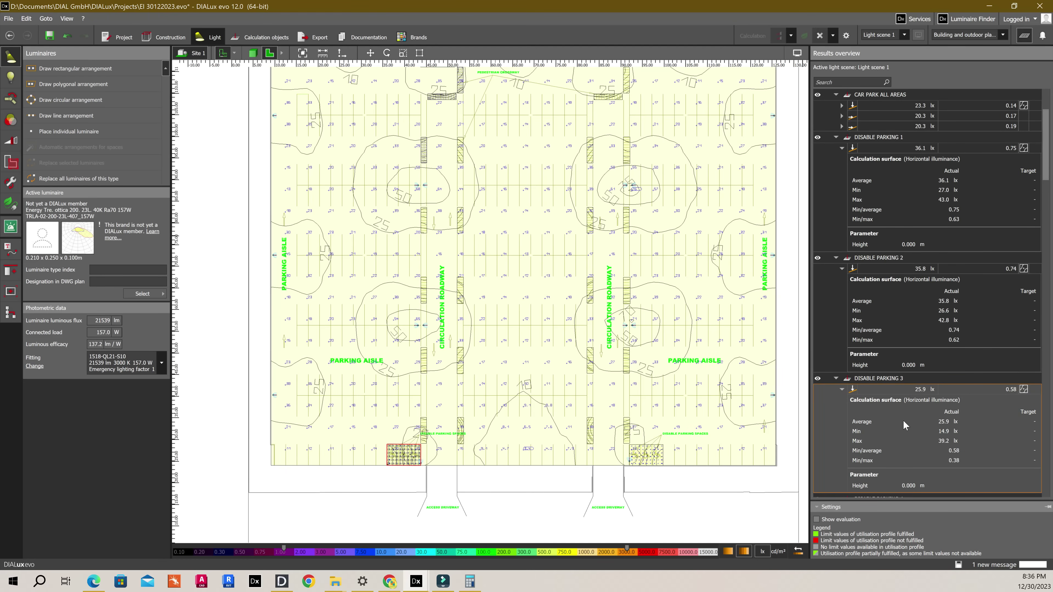
pyautogui.scroll(3, 398, 481)
pyautogui.scroll(-3, 398, 483)
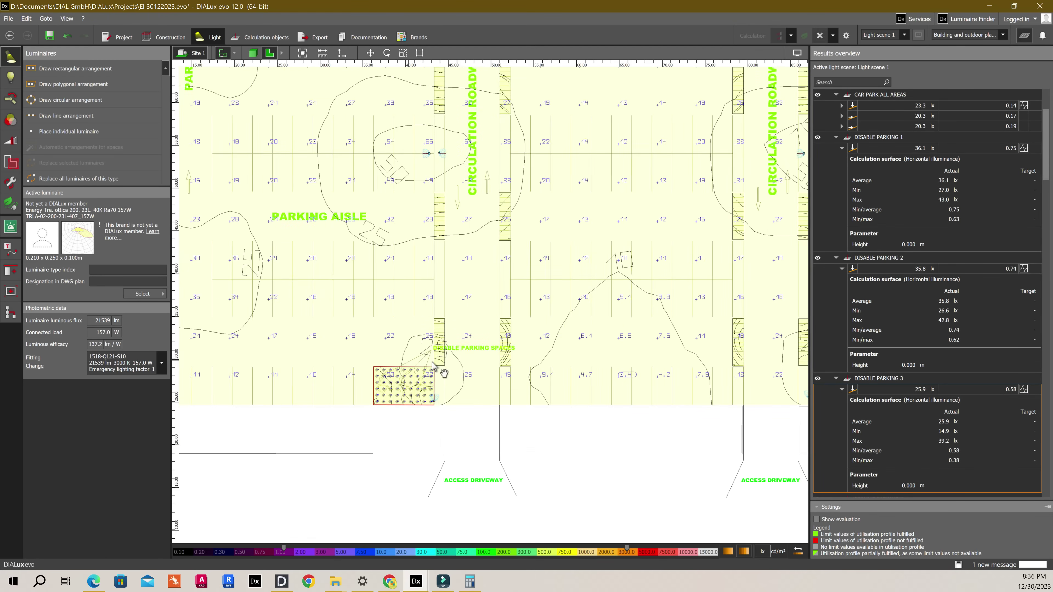
pyautogui.scroll(7, 440, 354)
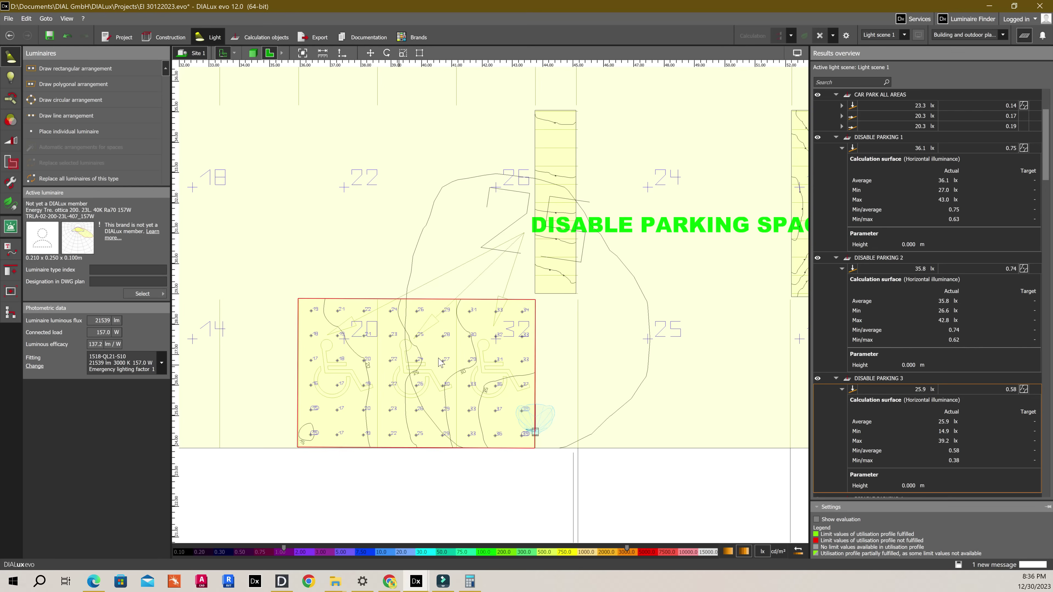
pyautogui.scroll(-2, 487, 382)
pyautogui.scroll(4, 533, 405)
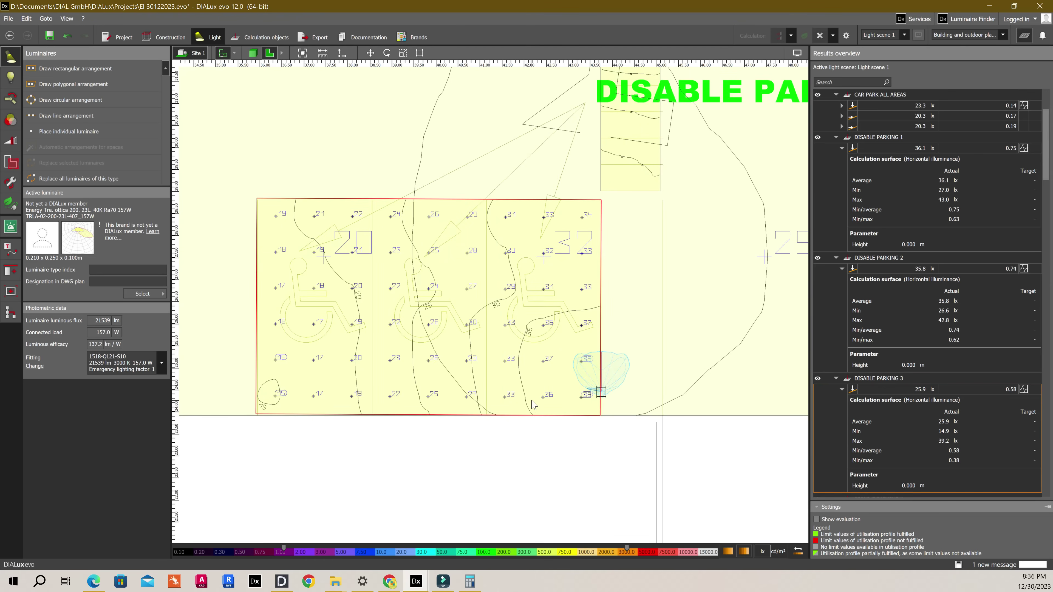
# Move the luminaire at the edge of Disable Parking 3 to the middle of its spaces, at about X 39.93, Y 24.546 m.
pyautogui.click(605, 397)
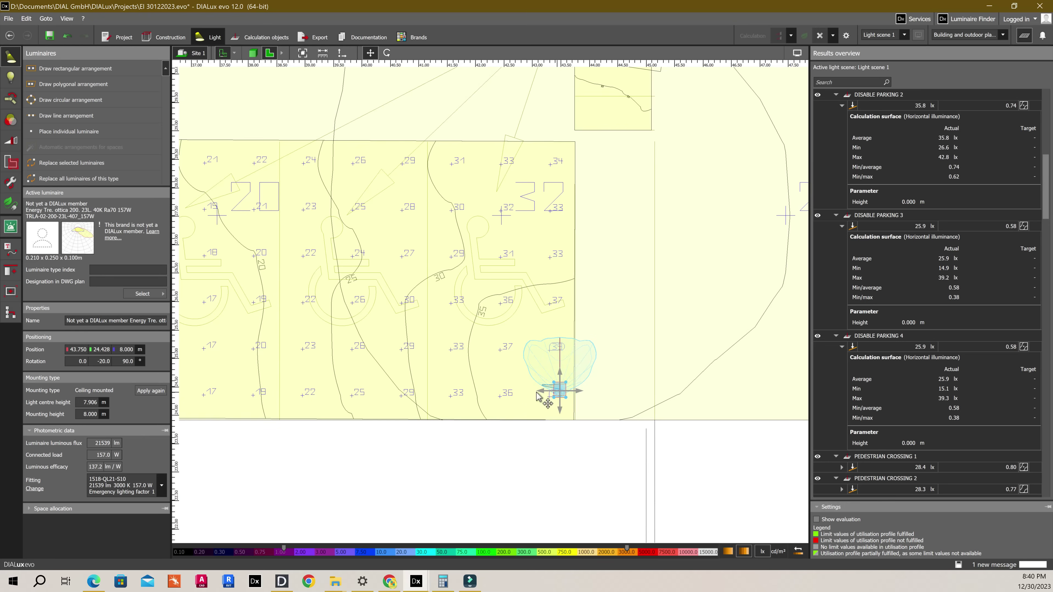
pyautogui.moveTo(553, 395); pyautogui.dragTo(357, 387)
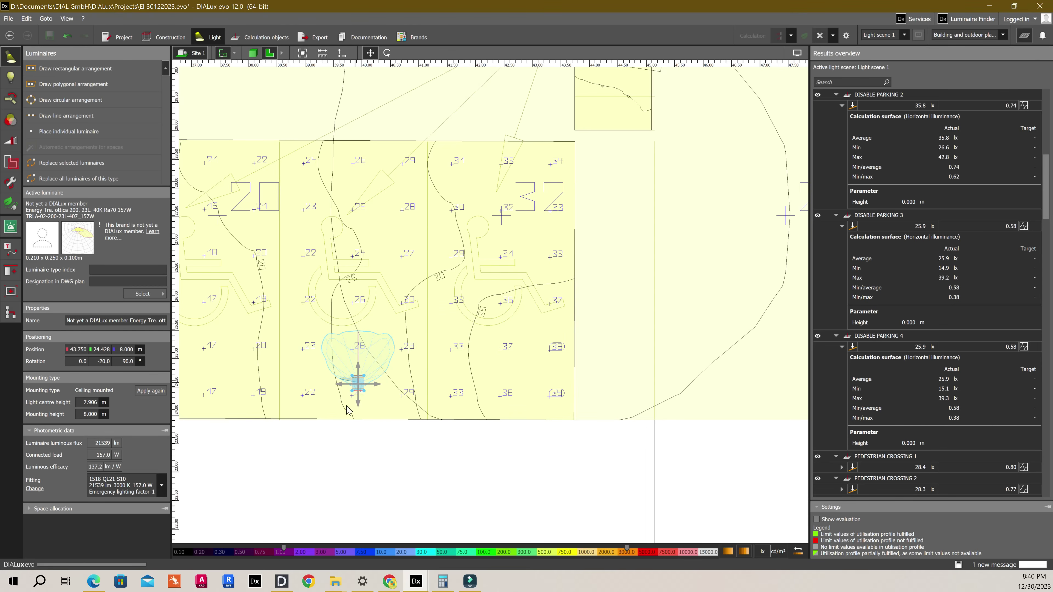
pyautogui.scroll(-5, 334, 414)
# Move the luminaire at the lower-right disabled parking to the middle of its spaces, at about X 95.9, Y 24.6 m.
pyautogui.scroll(6, 663, 396)
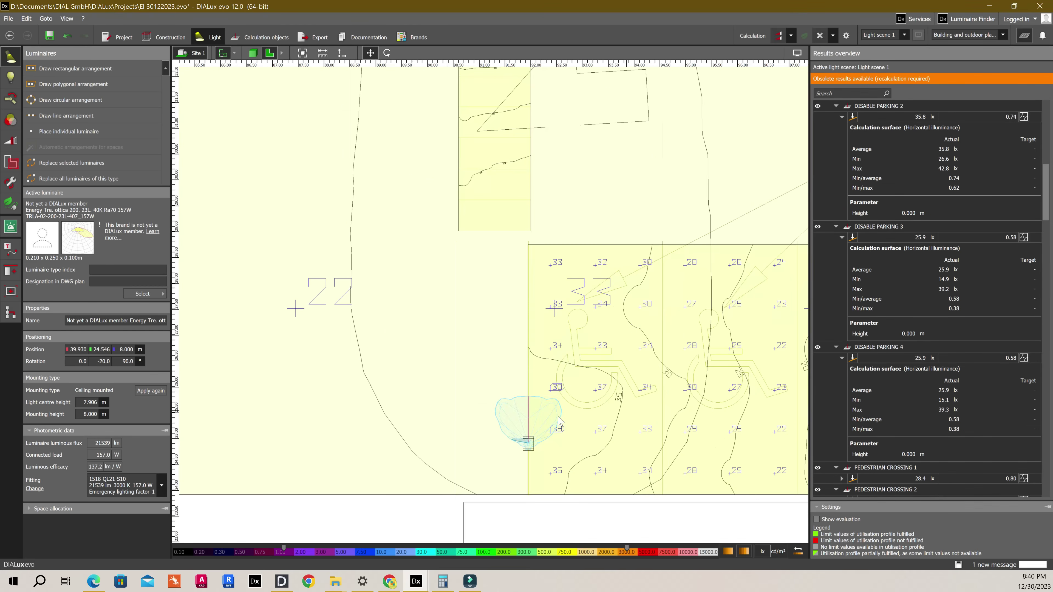
pyautogui.scroll(-2, 531, 440)
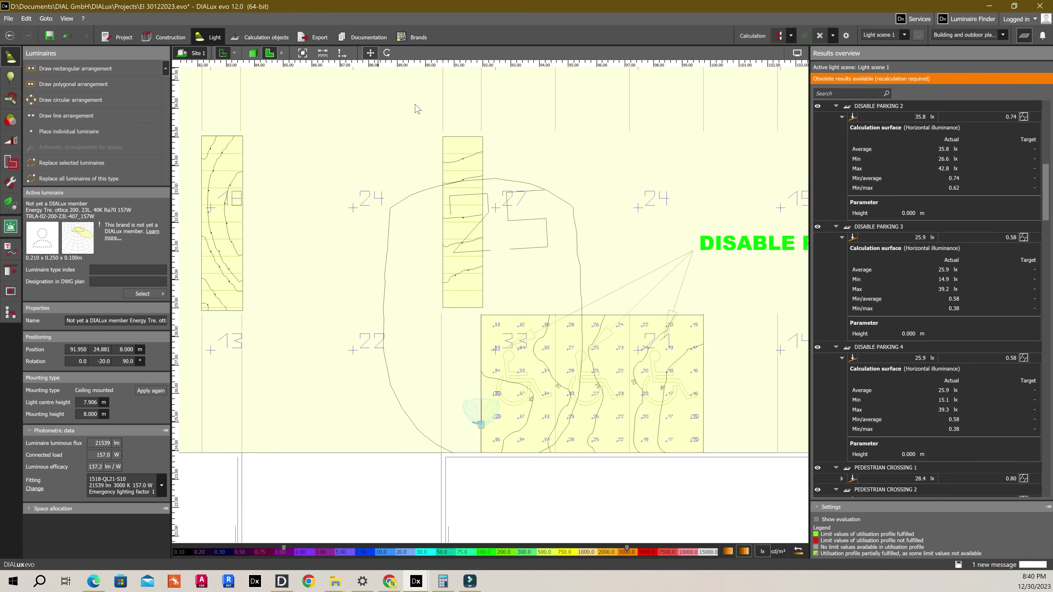
pyautogui.scroll(2, 493, 415)
pyautogui.moveTo(479, 428); pyautogui.dragTo(618, 445)
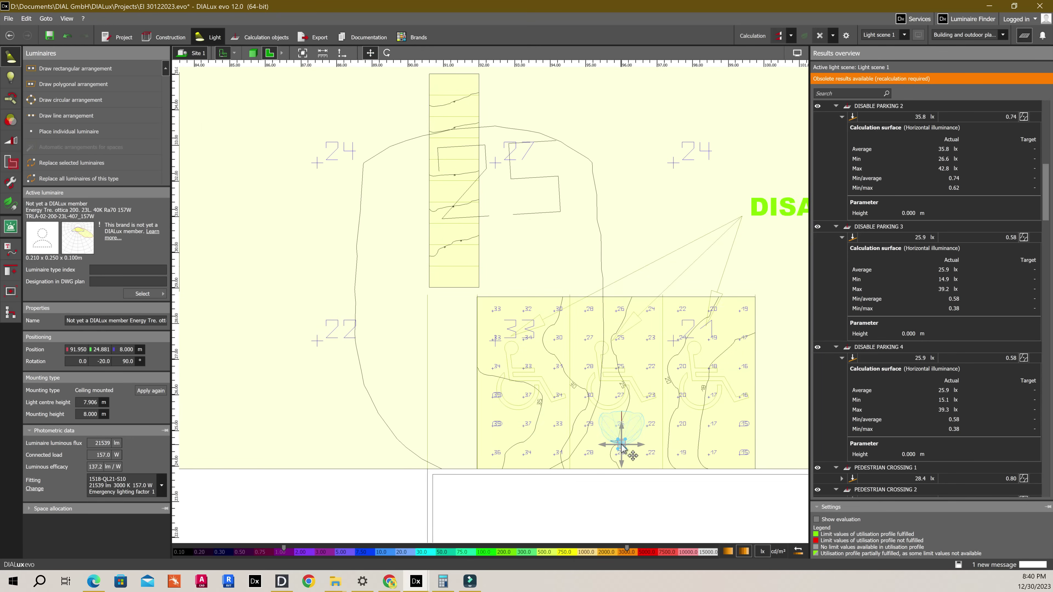
pyautogui.scroll(-6, 640, 439)
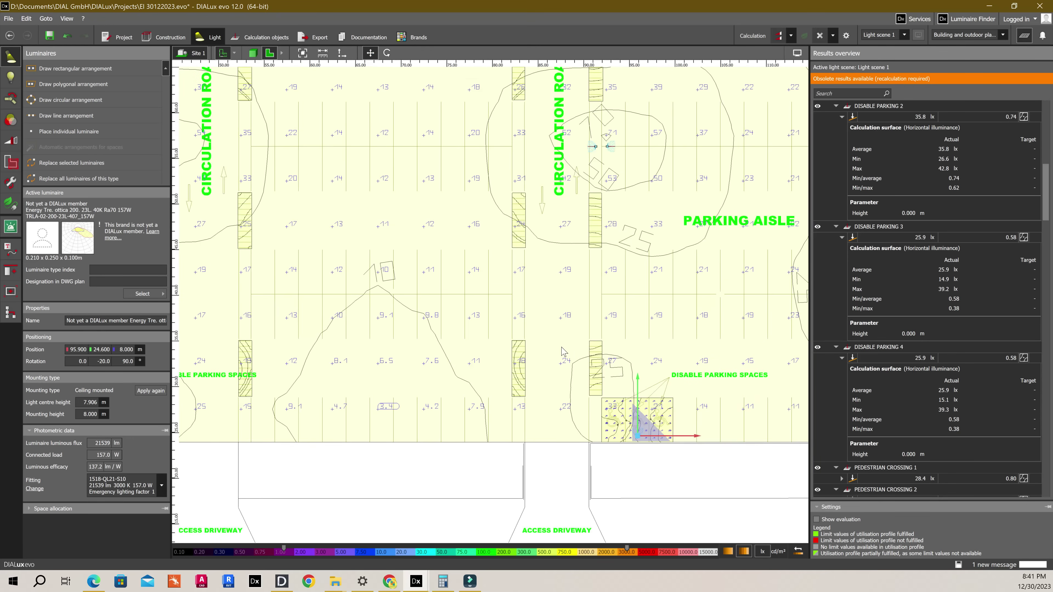
pyautogui.click(546, 294)
# Measure the horizontal distance from the moved lower-left luminaire toward the lower-right disabled parking spaces.
pyautogui.scroll(-2, 547, 293)
pyautogui.moveTo(549, 292); pyautogui.dragTo(622, 358, button='middle')
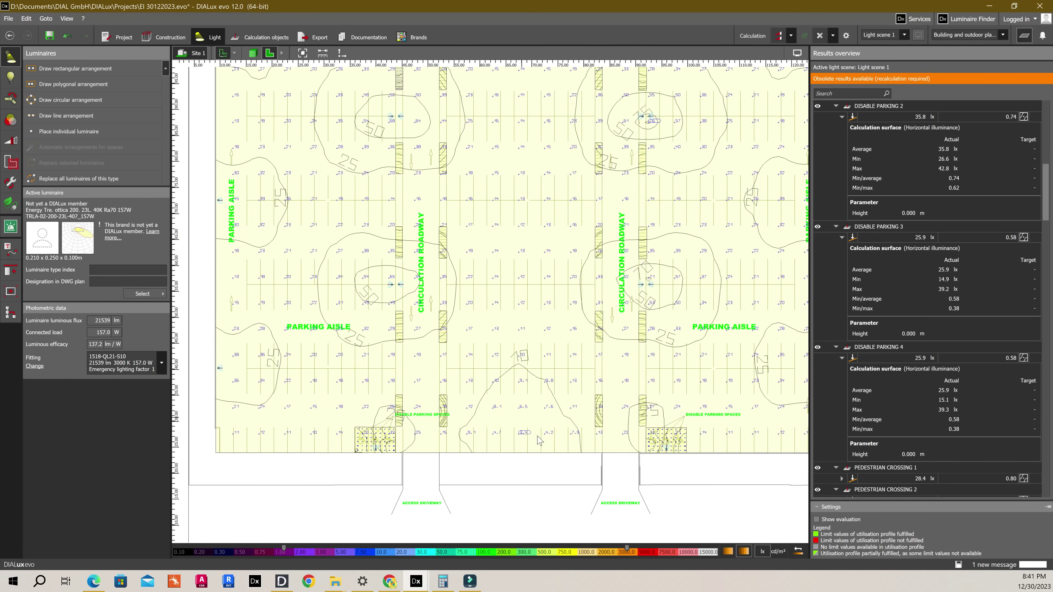
pyautogui.scroll(5, 537, 451)
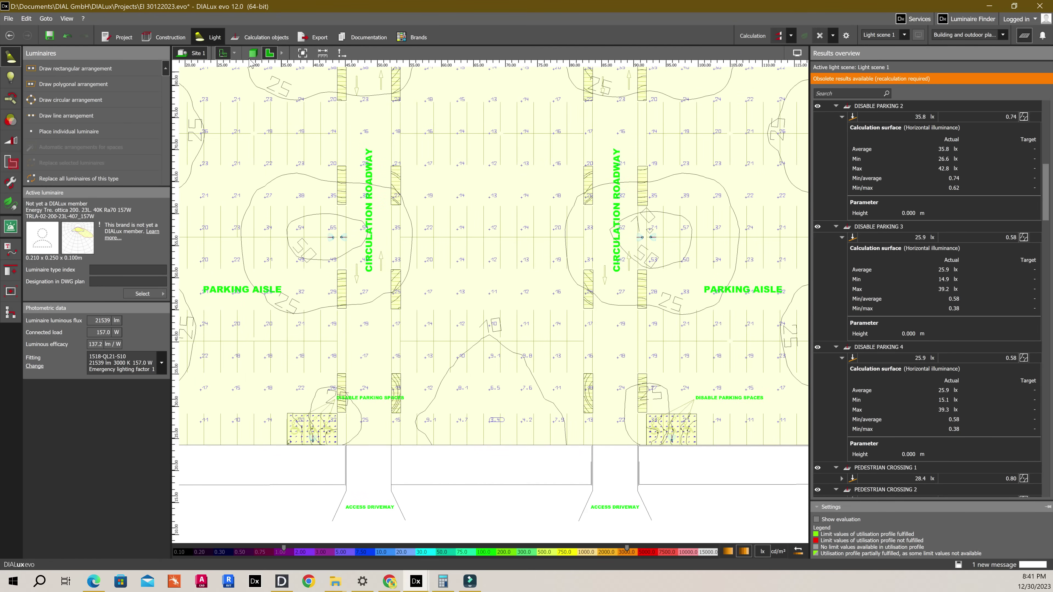
pyautogui.click(301, 419)
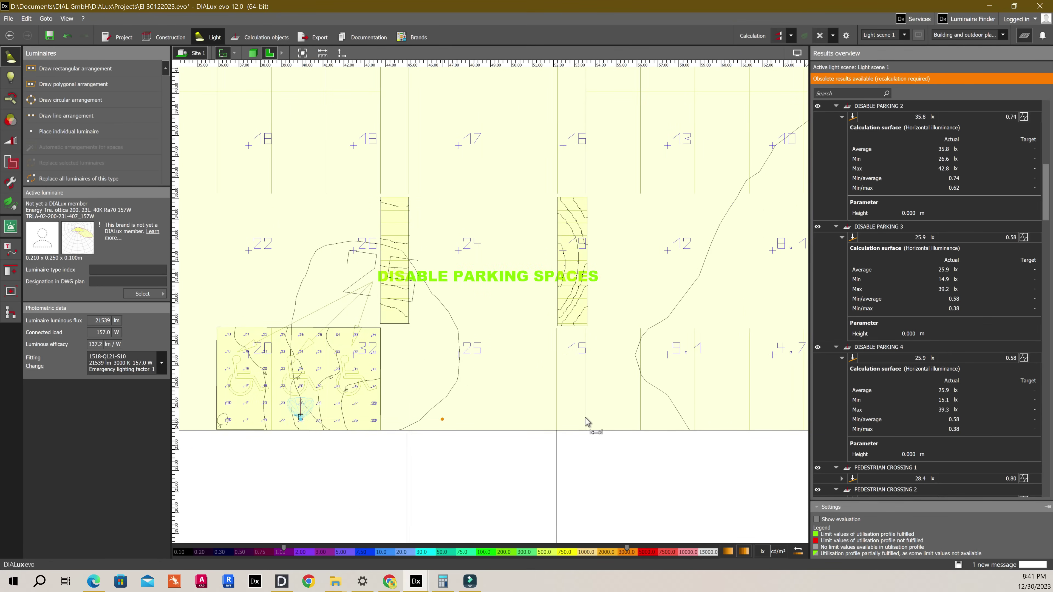
pyautogui.scroll(-2, 453, 414)
pyautogui.scroll(-2, 699, 414)
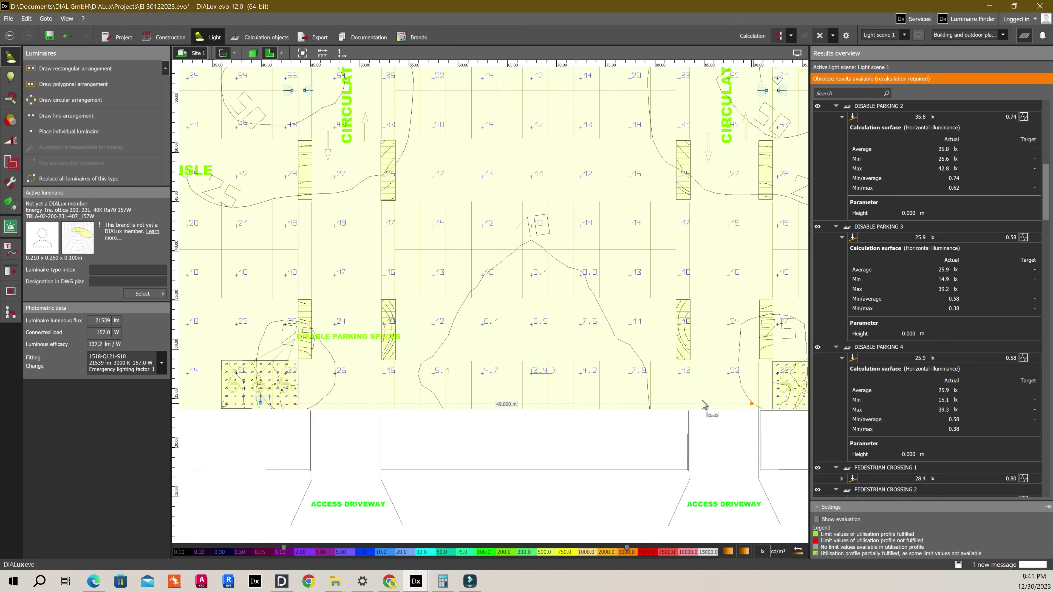
pyautogui.moveTo(703, 405); pyautogui.dragTo(732, 386, button='middle')
pyautogui.scroll(-1, 746, 391)
pyautogui.press('Escape')
pyautogui.scroll(-1, 551, 398)
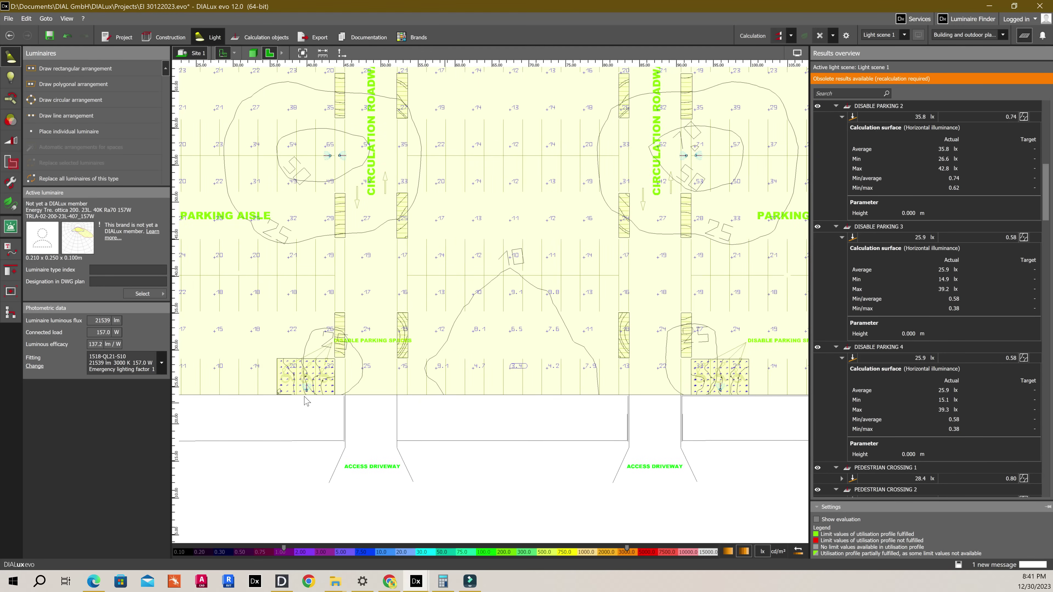
# Decline the reminder to save the project and examine the recalculated illuminance between the two lower disabled parking areas.
pyautogui.scroll(-1, 315, 398)
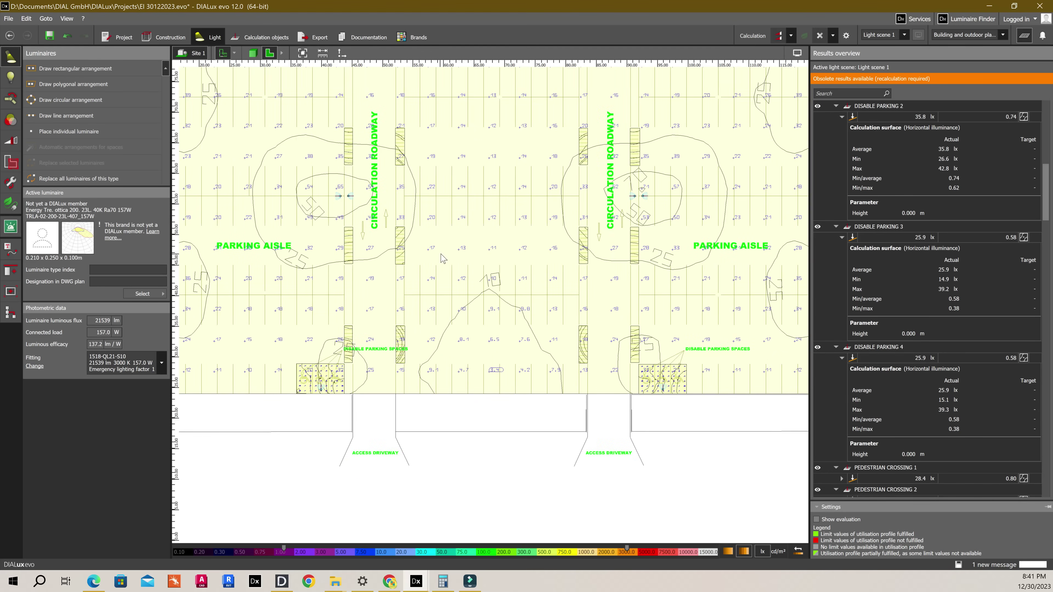
pyautogui.scroll(-1, 443, 262)
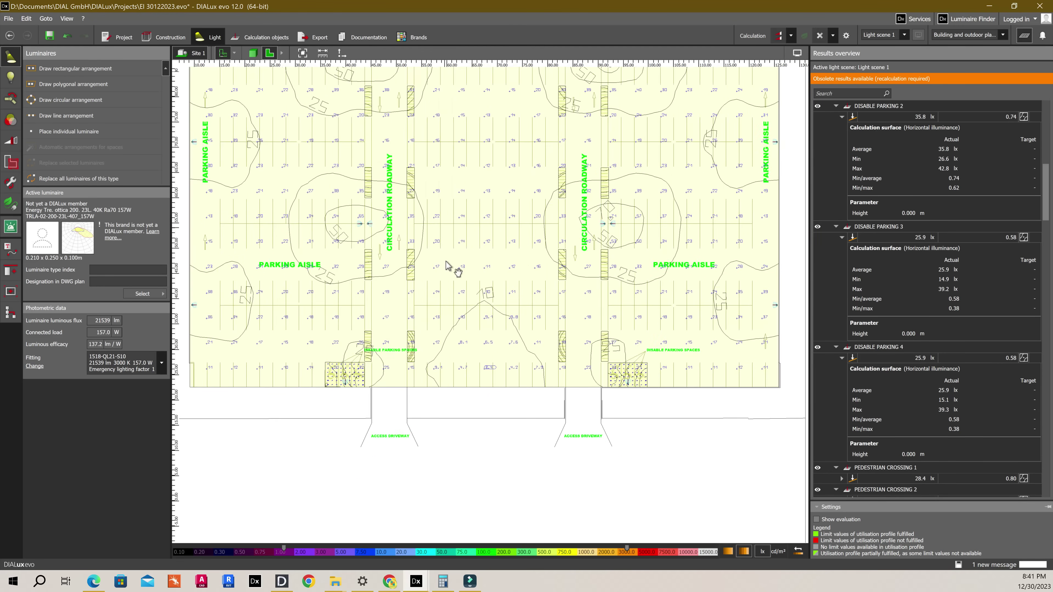
pyautogui.moveTo(445, 261); pyautogui.dragTo(450, 309, button='middle')
pyautogui.scroll(5, 349, 441)
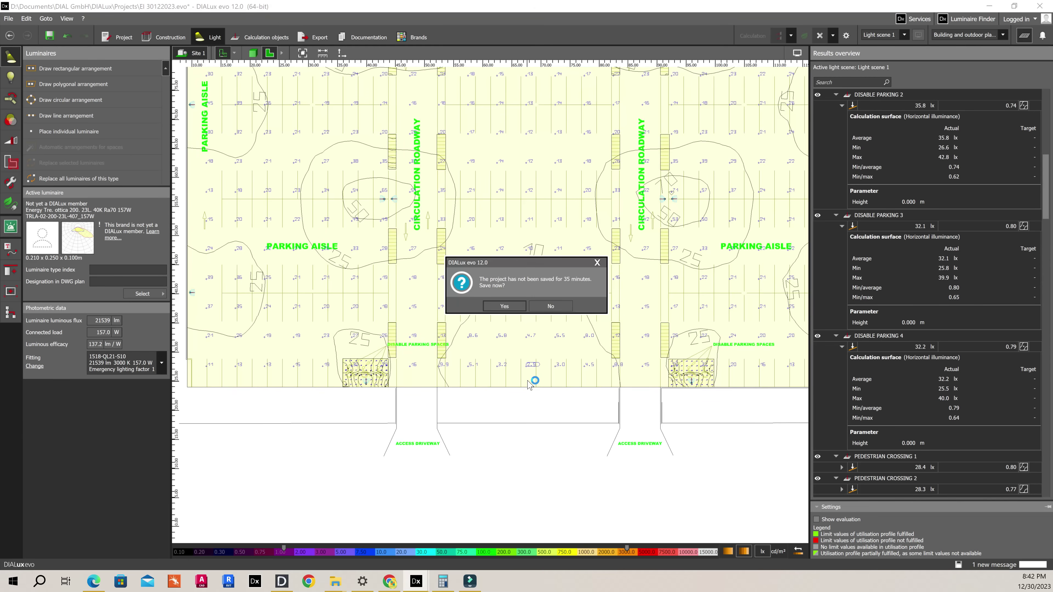
pyautogui.click(550, 307)
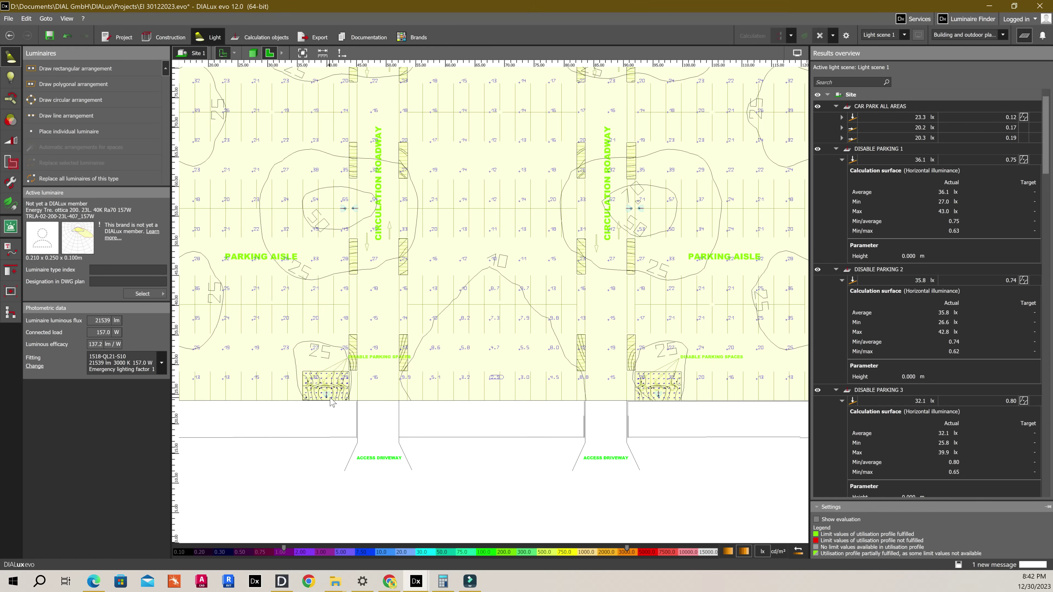
pyautogui.scroll(2, 331, 401)
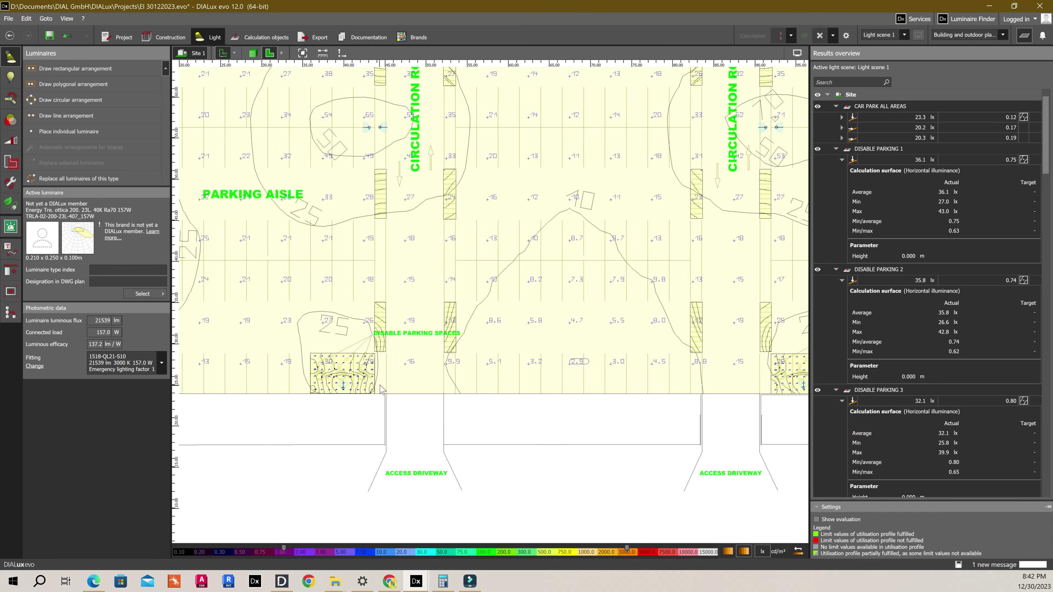
pyautogui.scroll(-1, 381, 390)
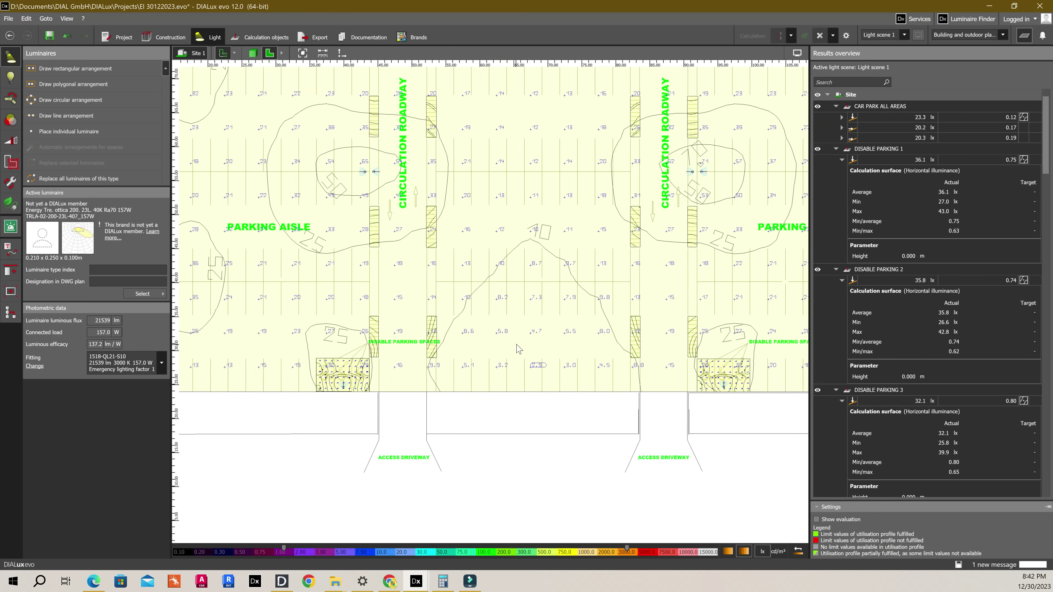
pyautogui.moveTo(516, 345); pyautogui.dragTo(503, 343, button='middle')
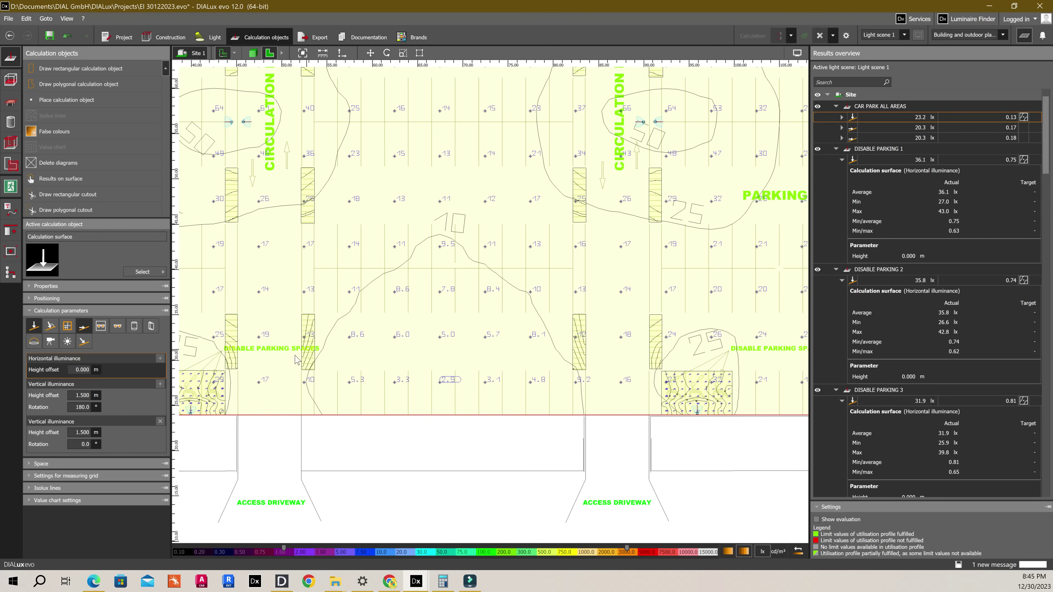
# Inspect the results of Pedestrian Crossings 22 and 23 and consult Table 3.7 of the AS/NZS 1158.3.1:2020 PDF in Edge.
pyautogui.click(308, 346)
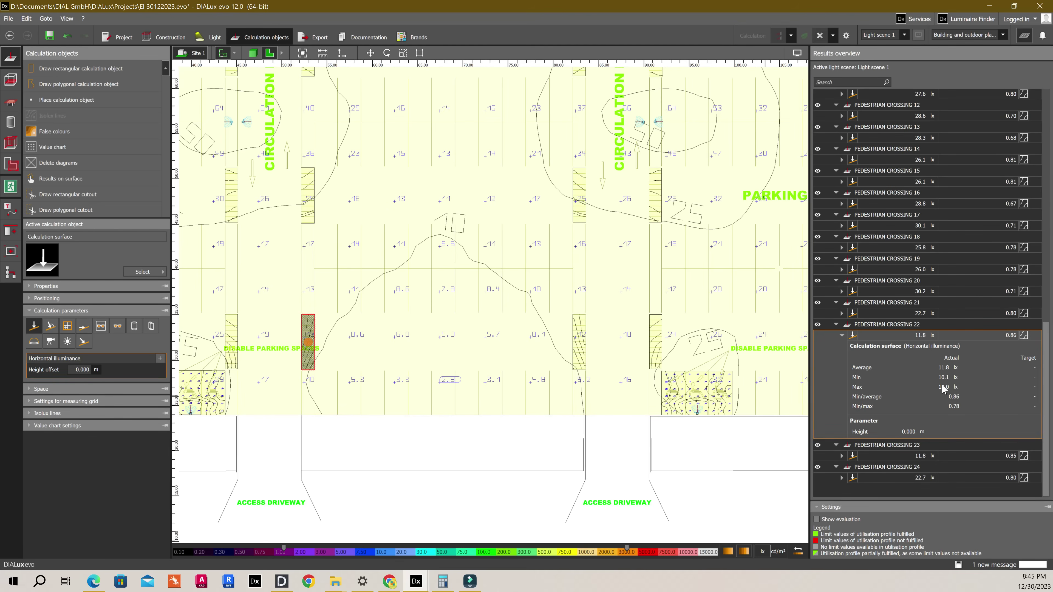
pyautogui.click(908, 455)
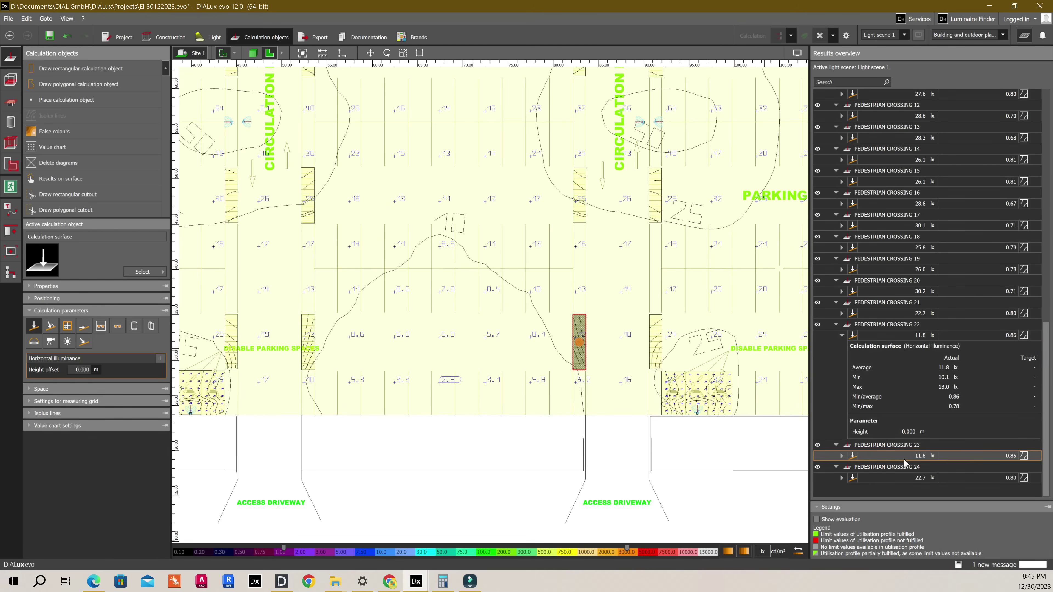
pyautogui.click(93, 581)
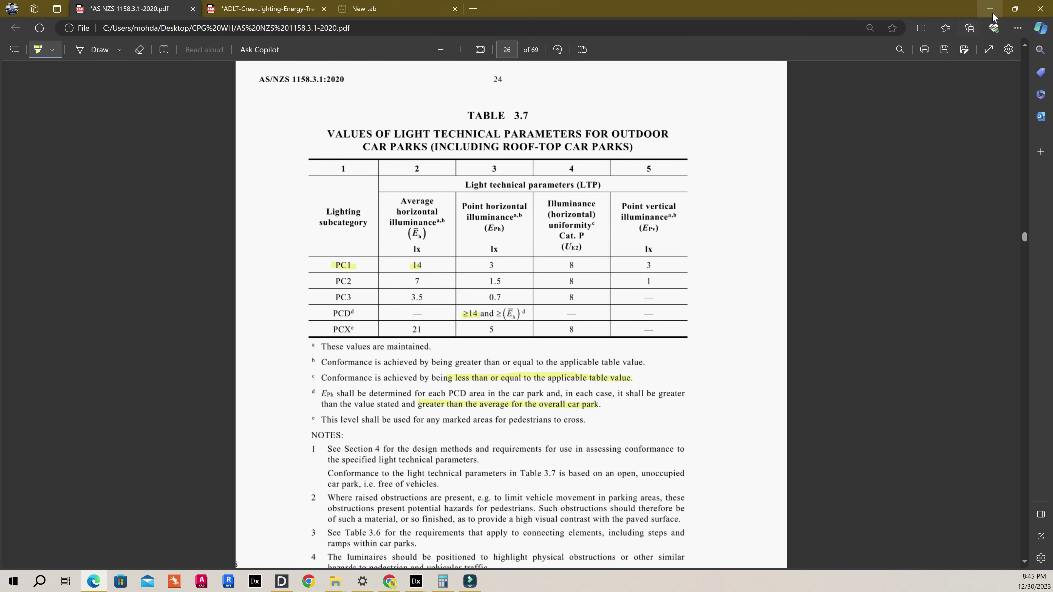
pyautogui.hotkey('alt', 'Tab')
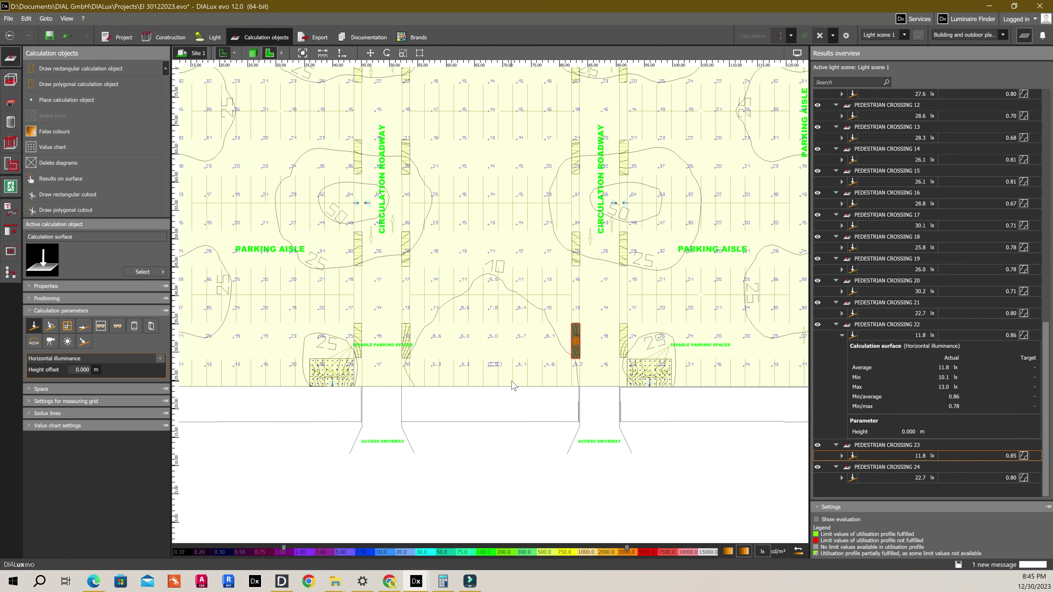
# Inspect the results of Pedestrian Crossings 1 and 2 in the upper car park and collapse the Pedestrian Crossing 5 details.
pyautogui.moveTo(539, 275); pyautogui.dragTo(531, 415, button='middle')
pyautogui.moveTo(468, 226); pyautogui.dragTo(461, 369, button='middle')
pyautogui.scroll(-1, 430, 211)
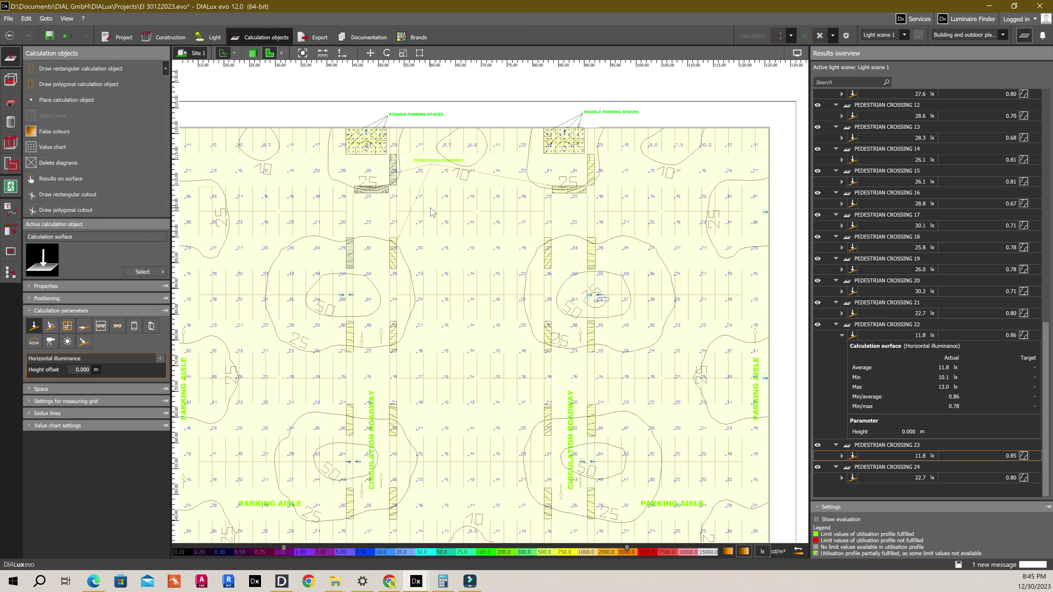
pyautogui.click(393, 174)
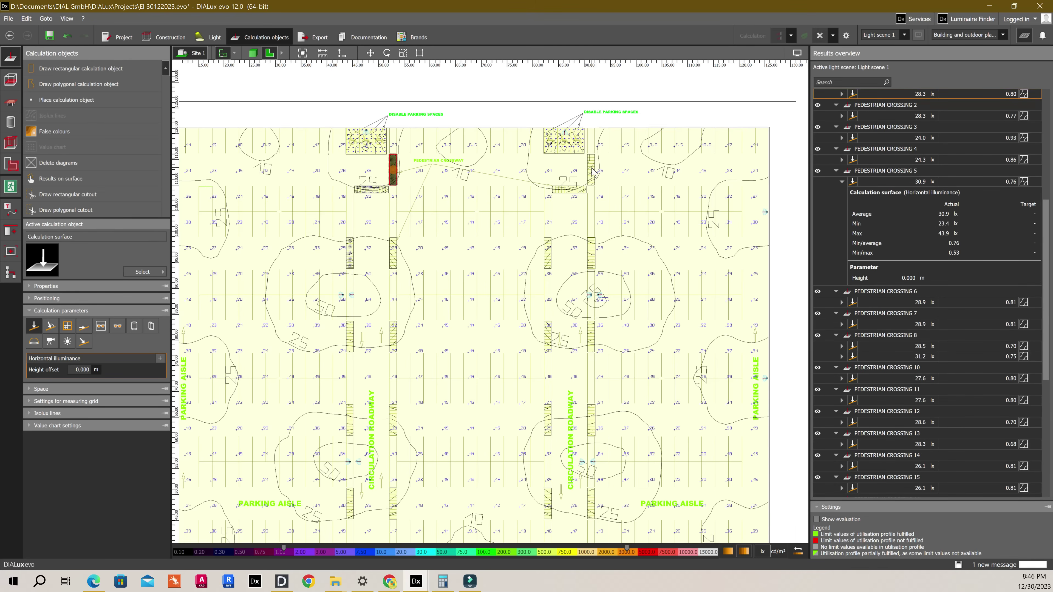
pyautogui.scroll(3, 898, 131)
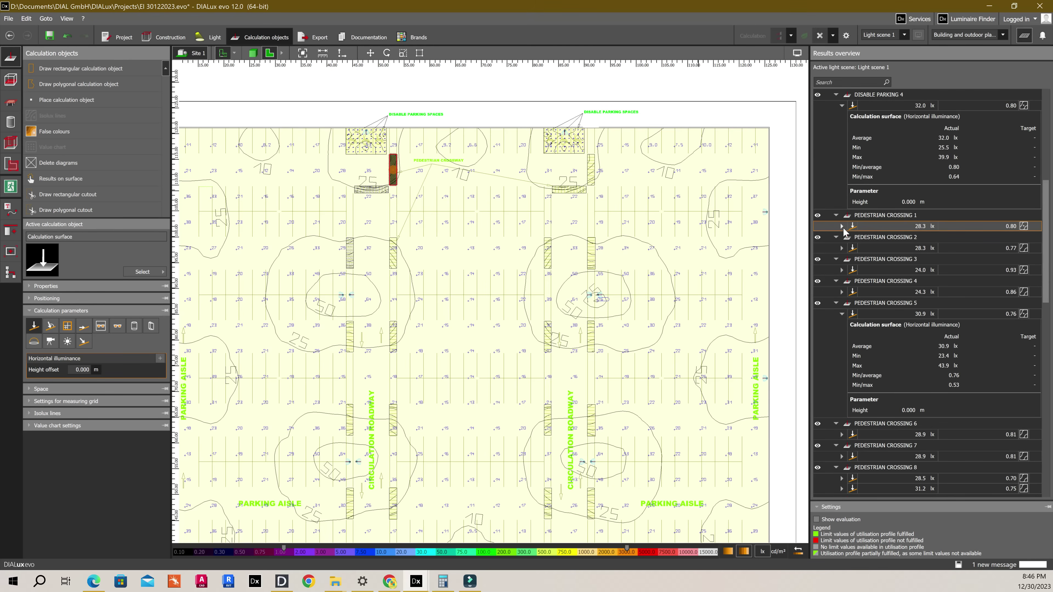
pyautogui.click(590, 175)
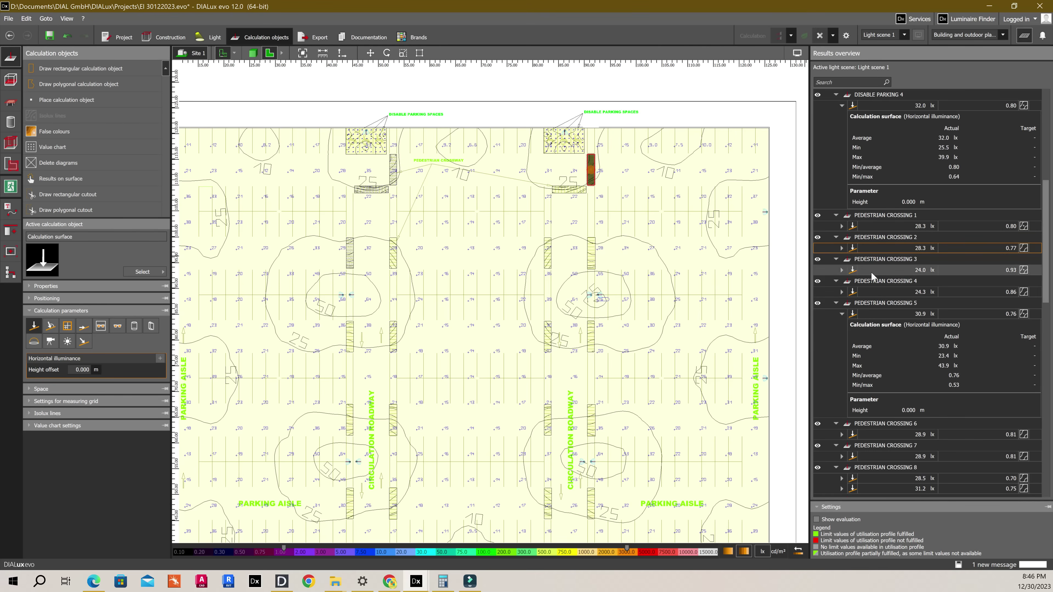
pyautogui.doubleClick(848, 315)
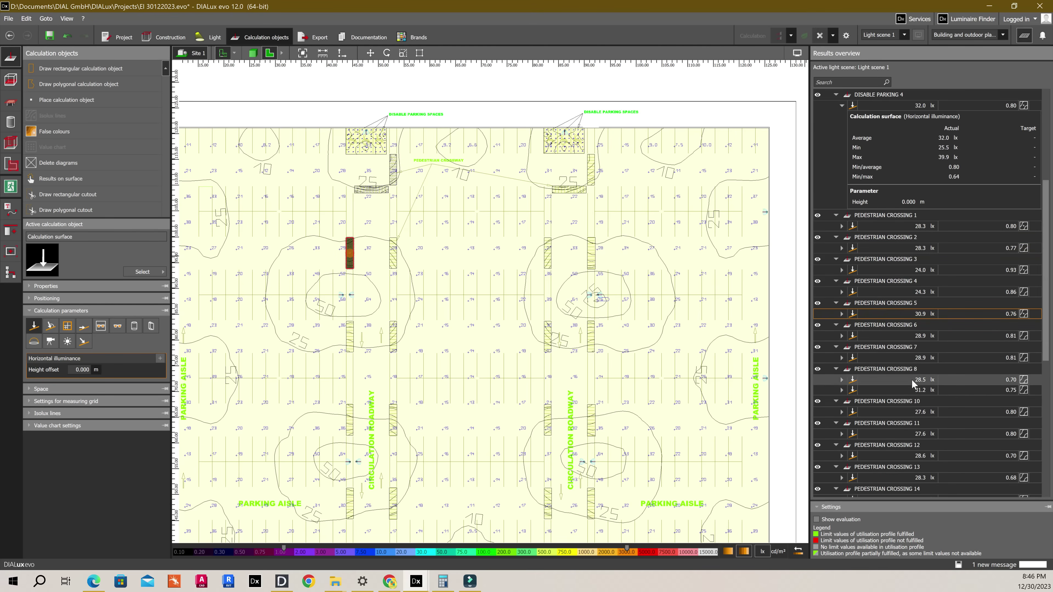
# Review the pedestrian crossing results through Crossing 24 and locate Crossings 22 and 23 in the lower car park.
pyautogui.scroll(-3, 914, 460)
pyautogui.scroll(-1, 914, 460)
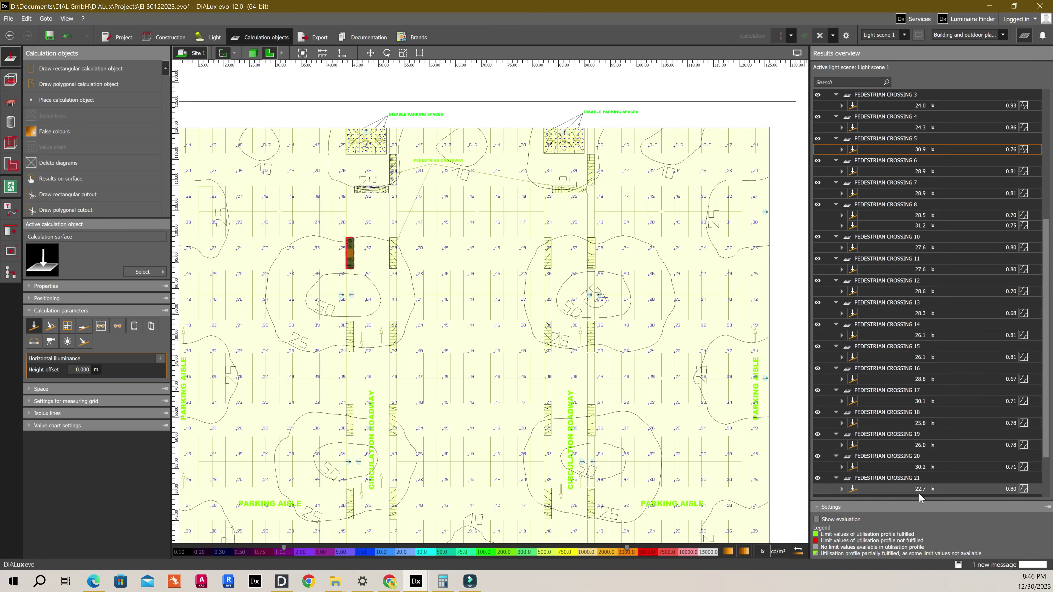
pyautogui.scroll(-2, 919, 493)
pyautogui.click(910, 430)
pyautogui.scroll(-2, 907, 423)
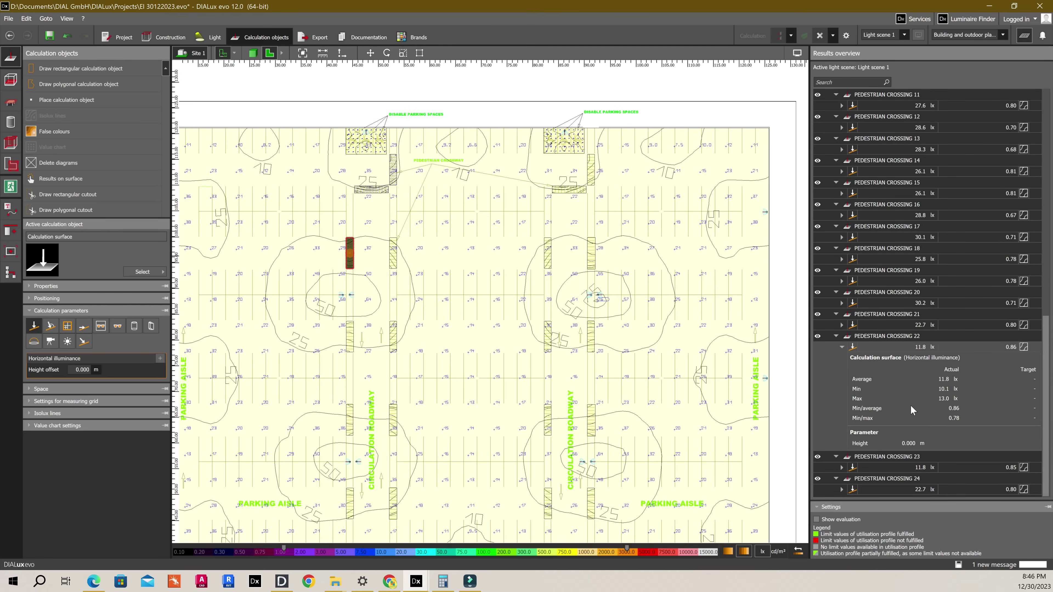
pyautogui.click(898, 406)
pyautogui.scroll(-3, 603, 257)
pyautogui.moveTo(603, 257); pyautogui.dragTo(601, 189, button='middle')
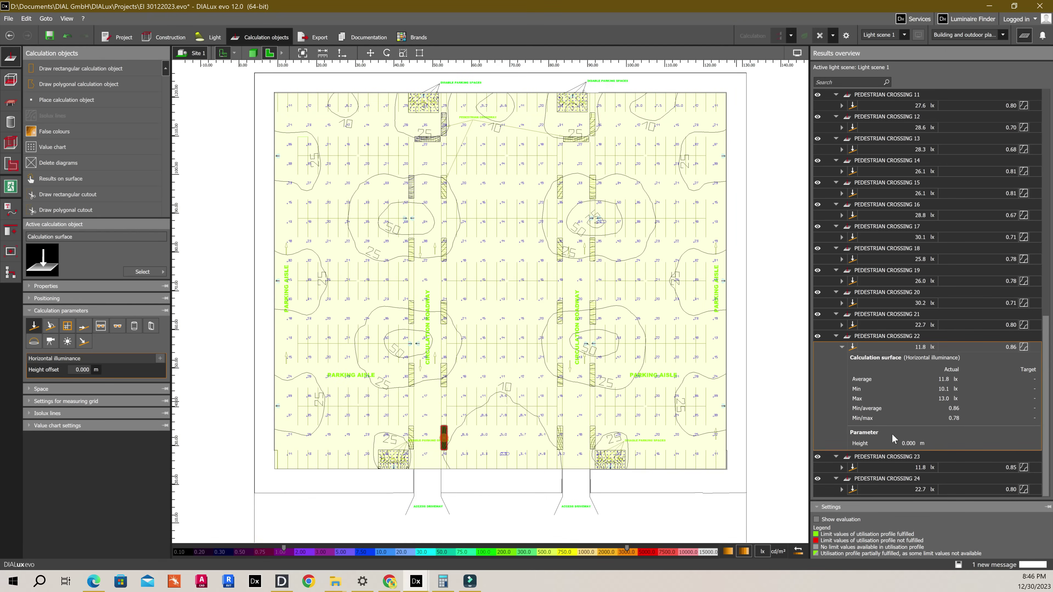
pyautogui.click(902, 468)
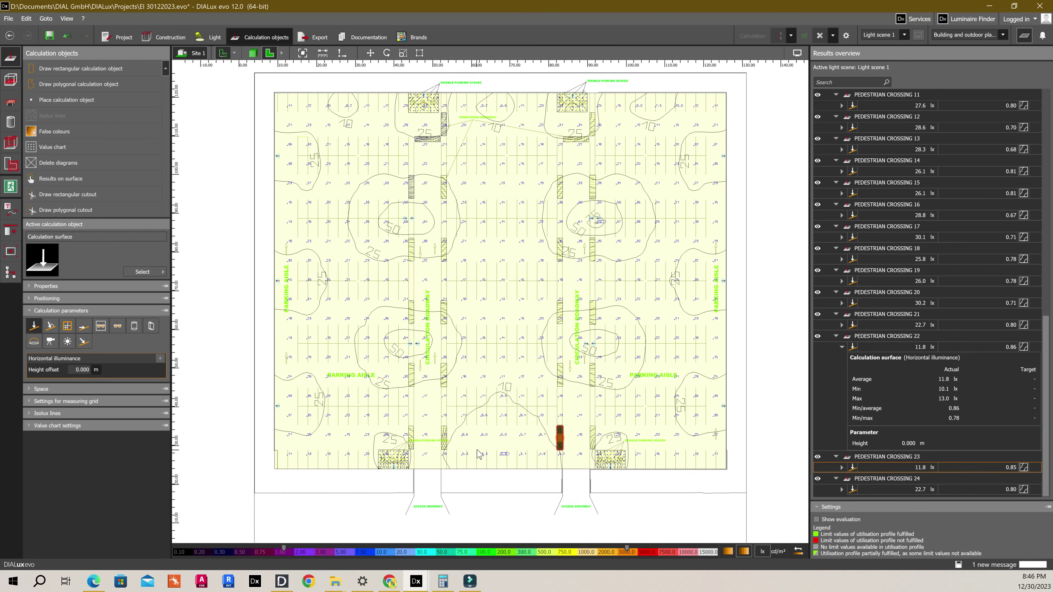
pyautogui.scroll(2, 516, 468)
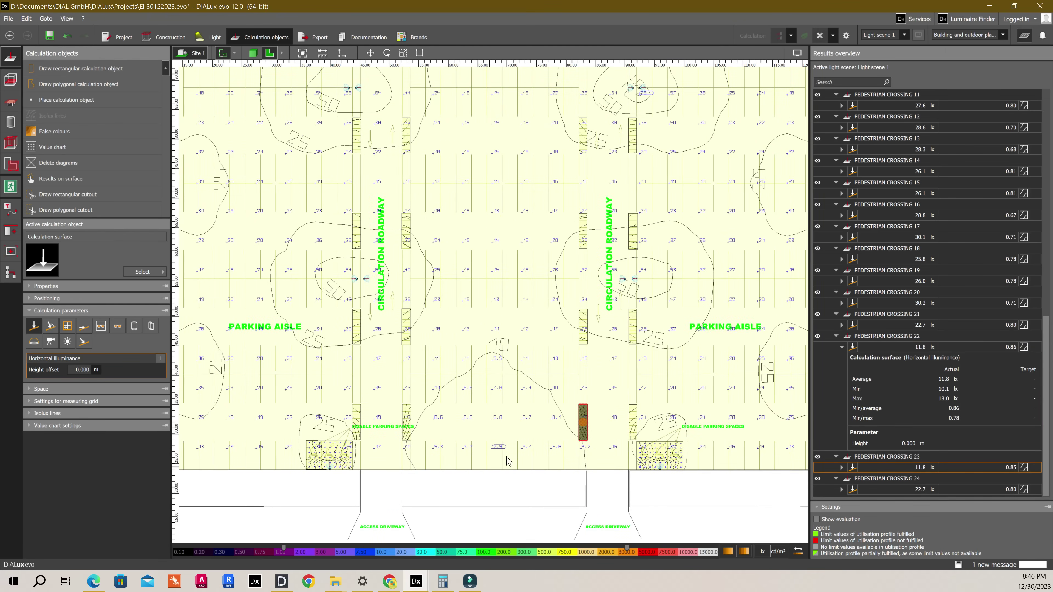
pyautogui.moveTo(525, 462); pyautogui.dragTo(546, 403, button='middle')
# Copy the luminaire at the lower-left disabled parking spaces in the Light mode, accepting that the results become invalid.
pyautogui.click(558, 378)
pyautogui.scroll(10, 346, 412)
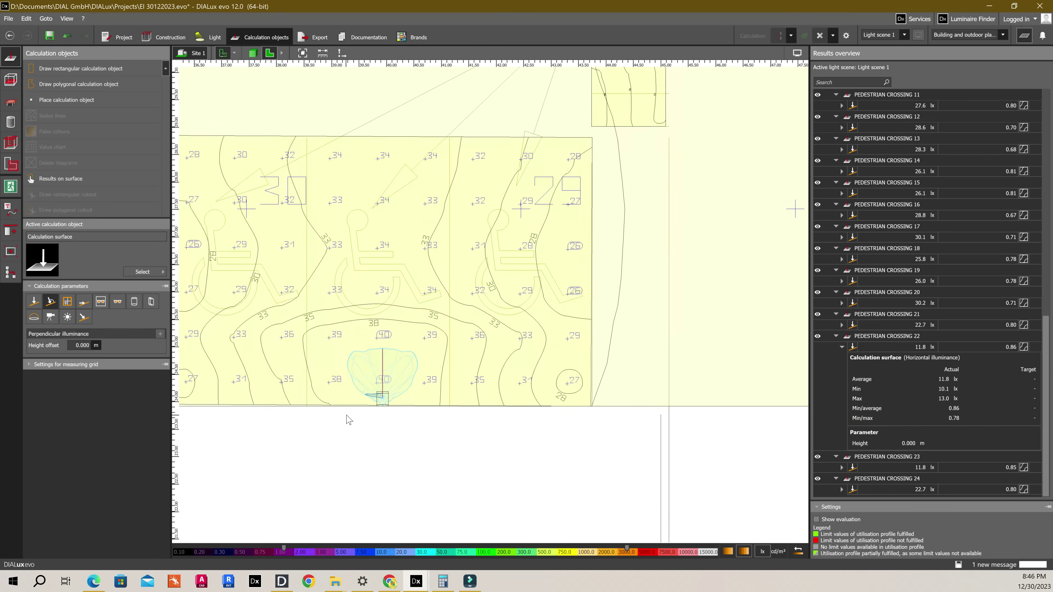
pyautogui.scroll(3, 349, 415)
pyautogui.click(408, 381)
pyautogui.click(407, 380)
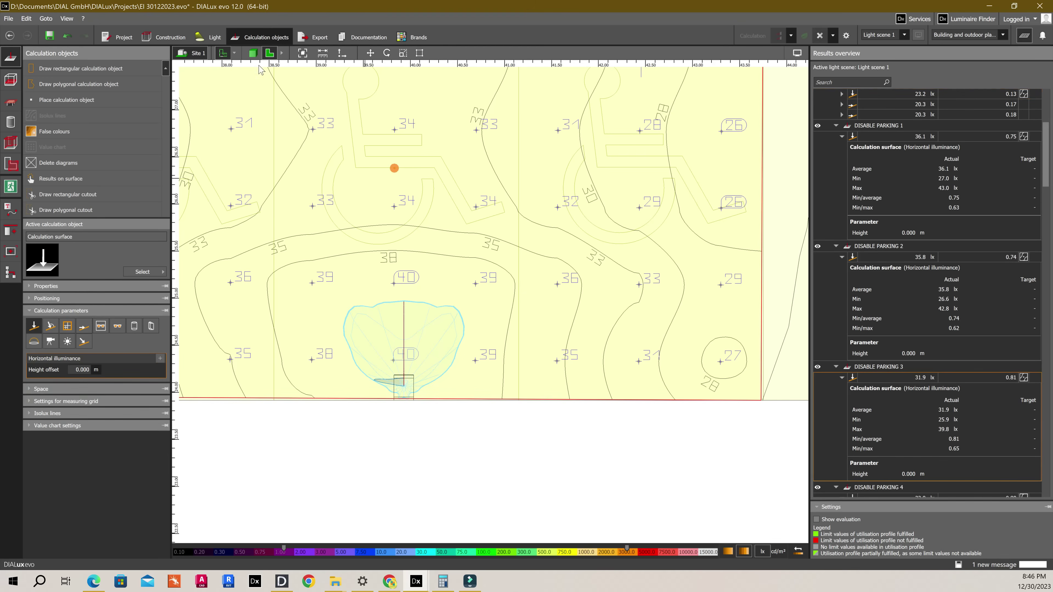
pyautogui.click(406, 386)
pyautogui.scroll(-3, 383, 391)
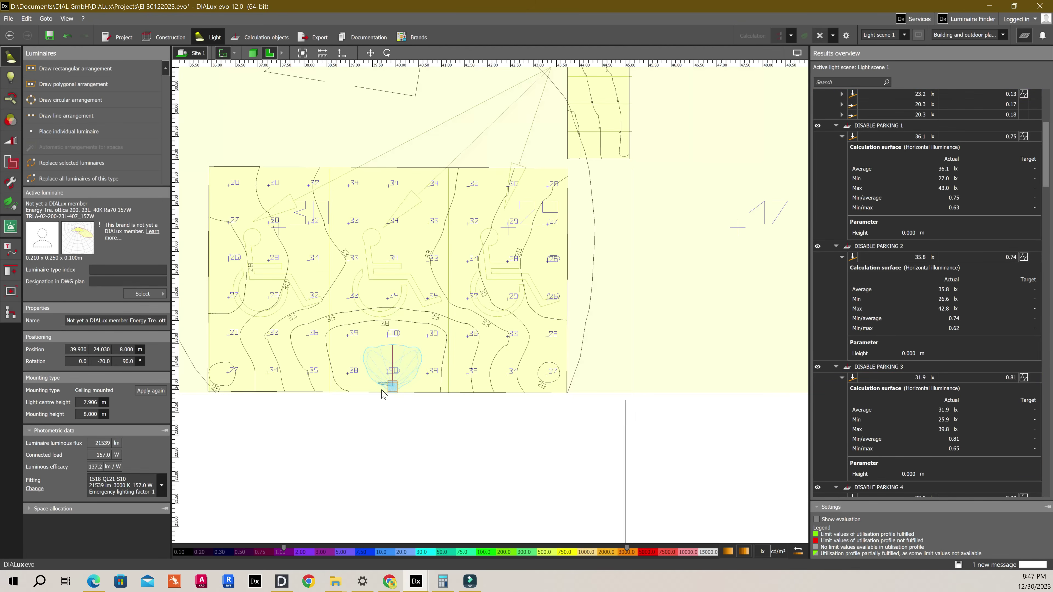
pyautogui.press('Delete')
pyautogui.click(500, 307)
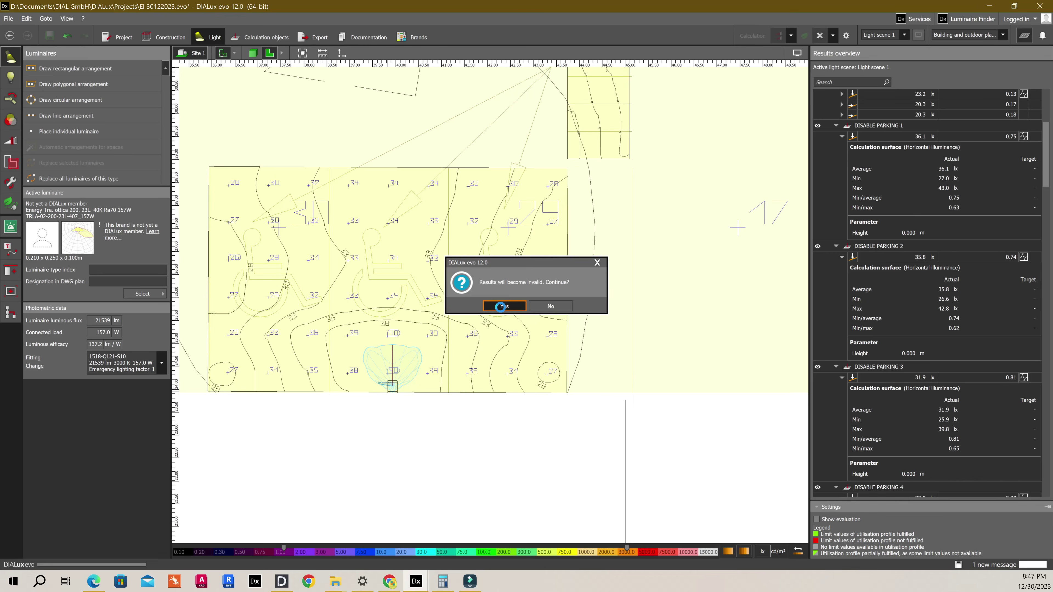
pyautogui.click(500, 306)
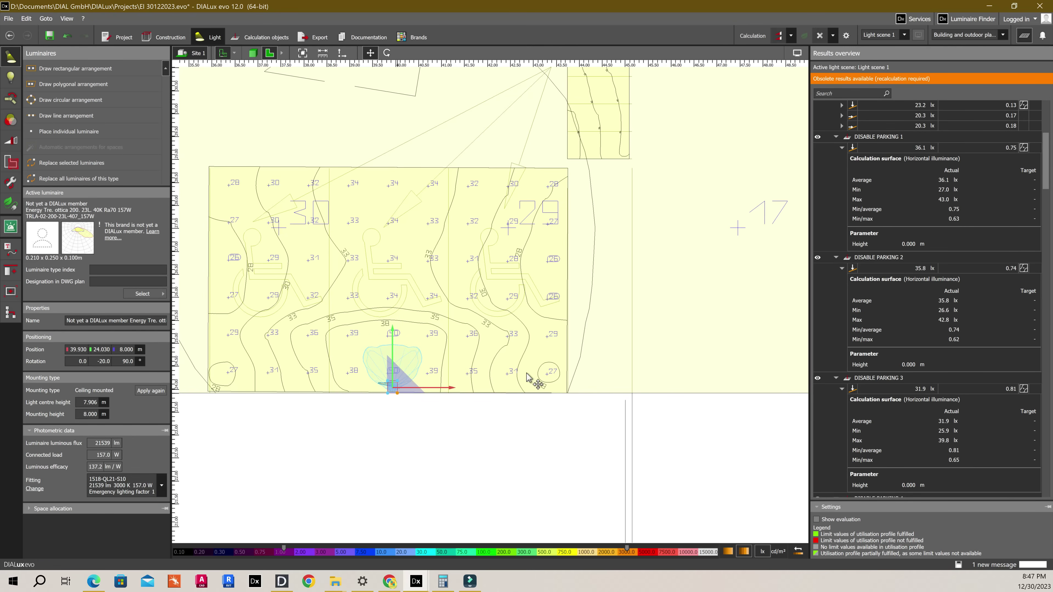
# Place the copied luminaire on the car park's lower edge midway between the access driveways, at about X 69.255, Y 24.147 m.
pyautogui.hotkey('ctrl', 'v')
pyautogui.scroll(-5, 323, 384)
pyautogui.scroll(2, 474, 399)
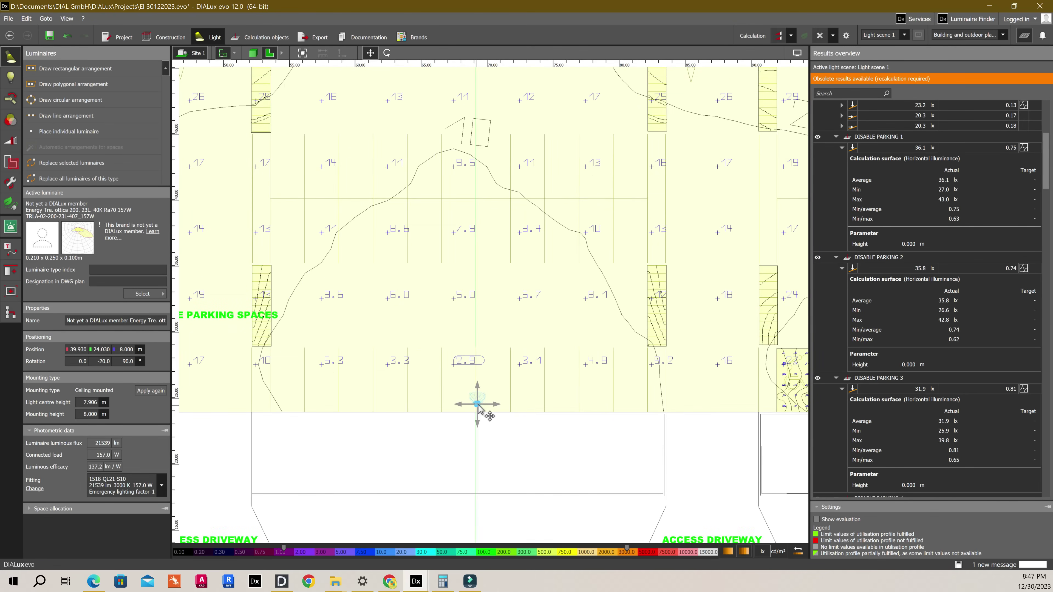
pyautogui.scroll(2, 478, 405)
pyautogui.scroll(-1, 252, 388)
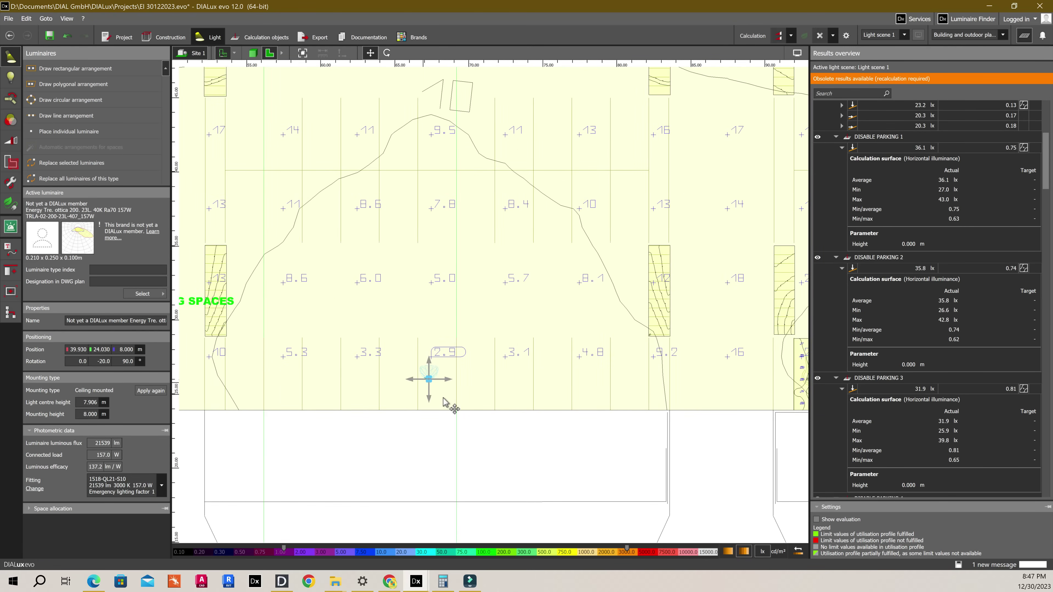
pyautogui.moveTo(444, 402)
pyautogui.mouseDown()
pyautogui.moveTo(590, 415)
pyautogui.moveTo(593, 384)
pyautogui.moveTo(501, 400)
pyautogui.moveTo(461, 420)
pyautogui.moveTo(459, 404)
pyautogui.mouseUp()
# Shift the new luminaire between the access driveways along the car park edge to X 69.150 m.
pyautogui.scroll(3, 459, 419)
pyautogui.scroll(3, 456, 423)
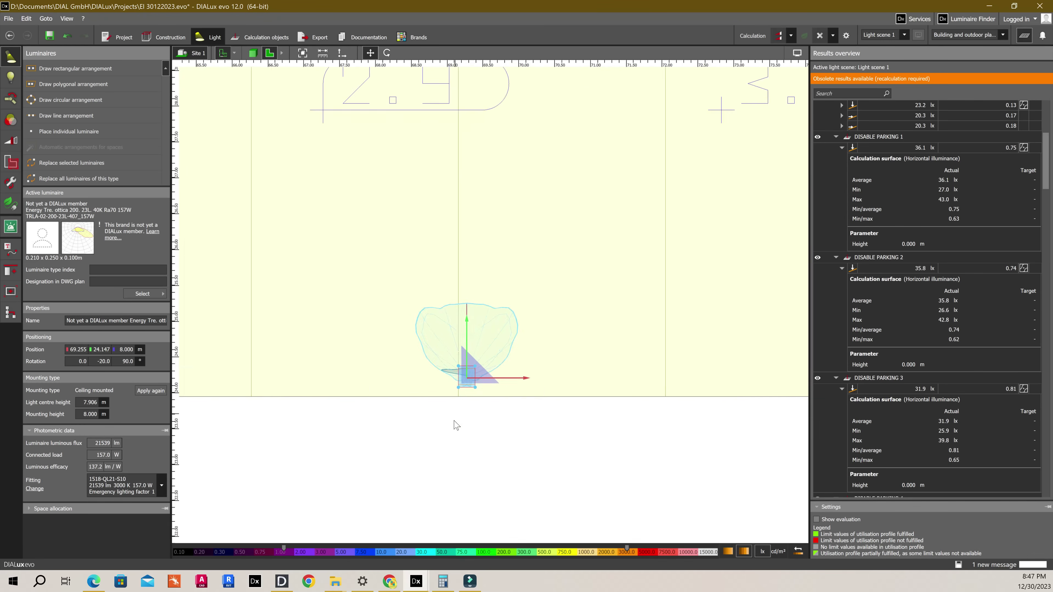
pyautogui.scroll(3, 459, 415)
pyautogui.moveTo(480, 354); pyautogui.dragTo(467, 354)
pyautogui.scroll(-12, 498, 394)
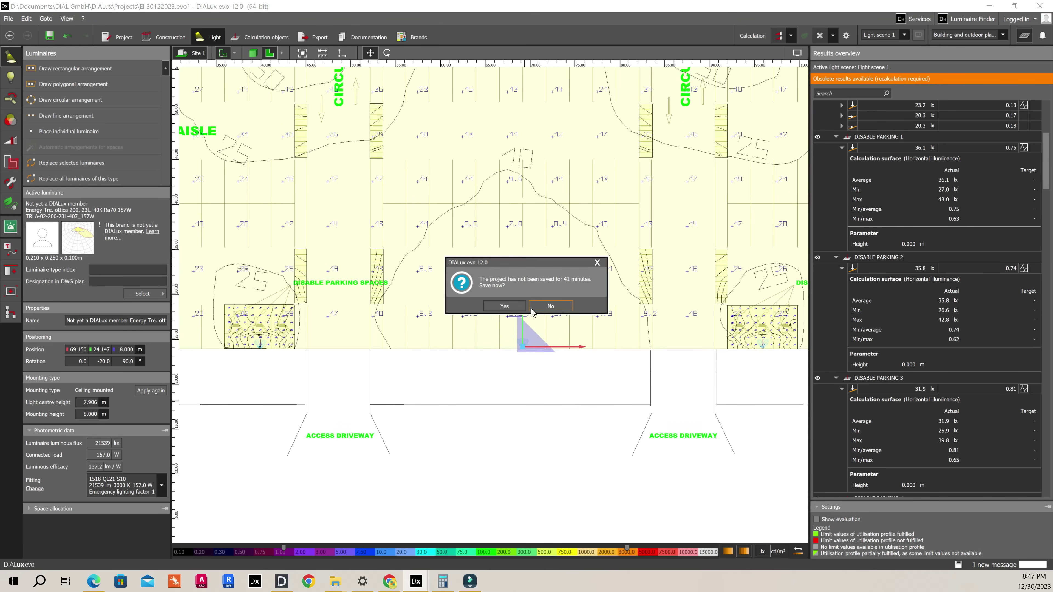
# Dismiss the save reminder, save the project and recalculate the lighting.
pyautogui.click(533, 307)
pyautogui.scroll(-8, 556, 410)
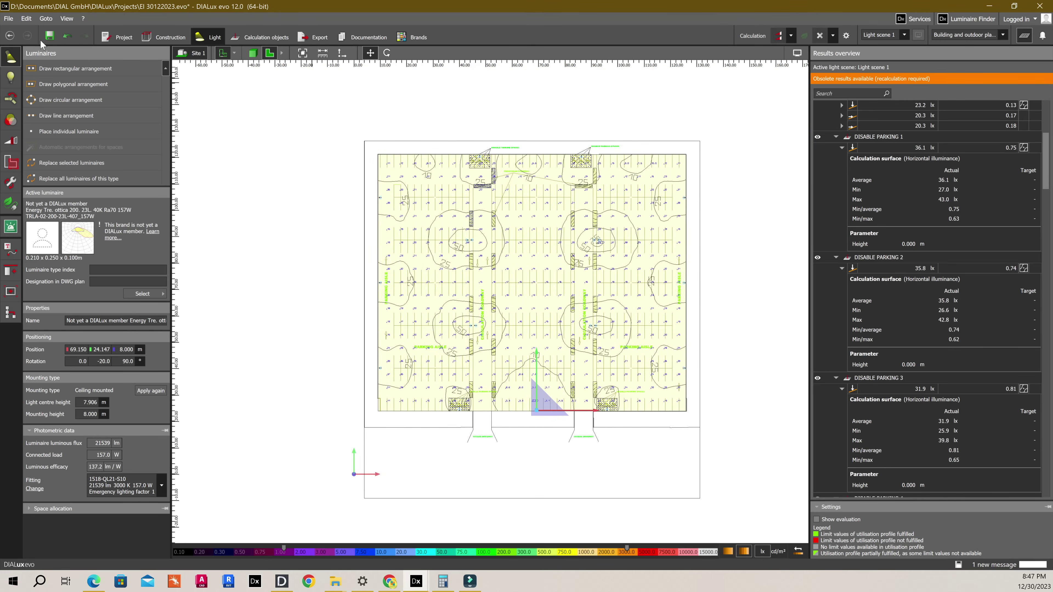
pyautogui.press('Escape')
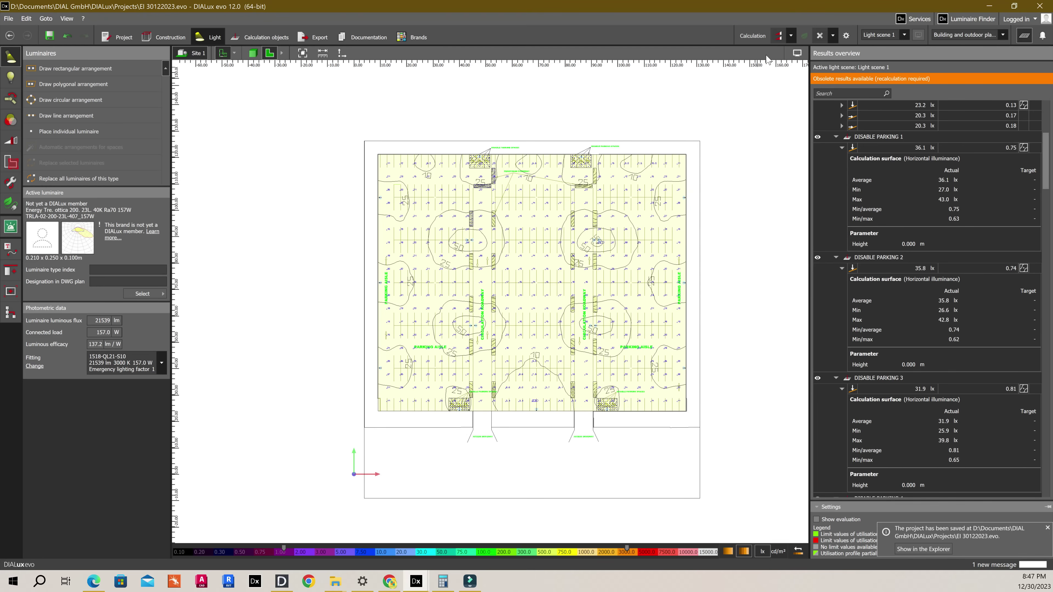
pyautogui.click(776, 41)
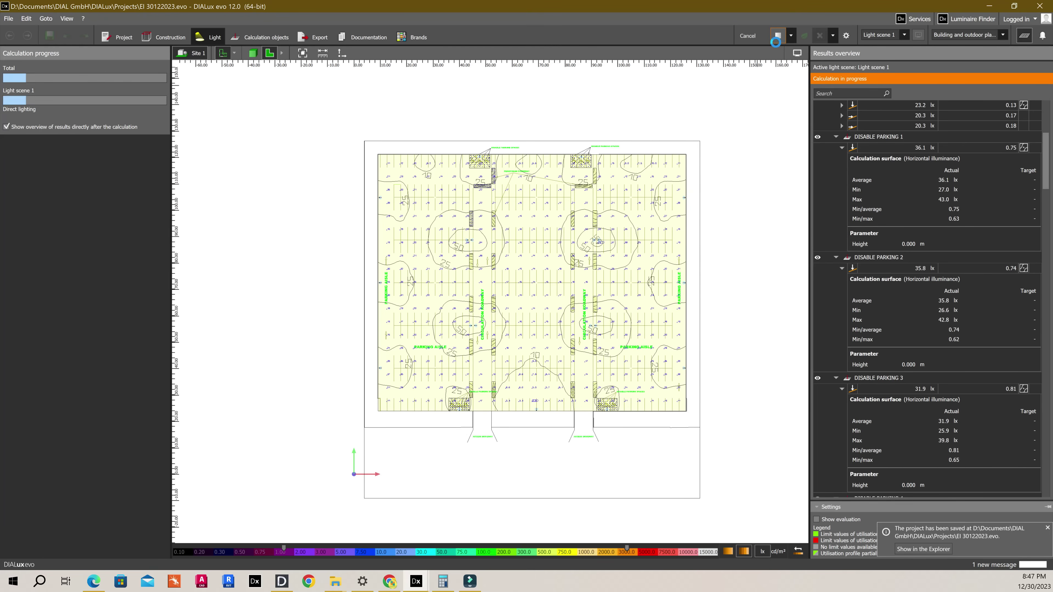
# Examine the recalculated illuminance around the new luminaire and the results for Pedestrian Crossings 22 to 24.
pyautogui.scroll(3, 581, 382)
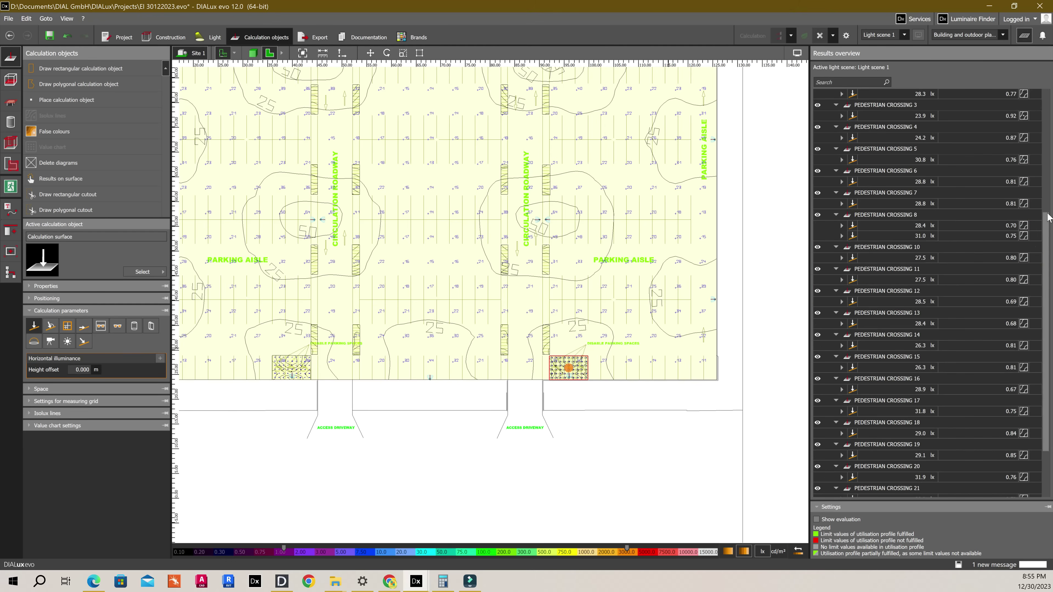
pyautogui.scroll(-4, 1044, 487)
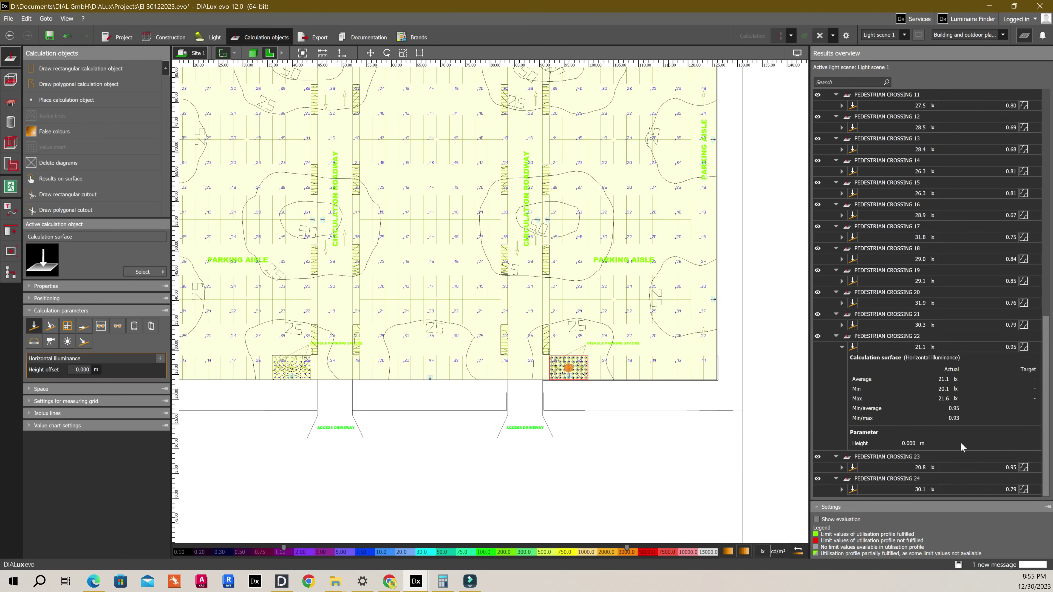
pyautogui.scroll(15, 906, 296)
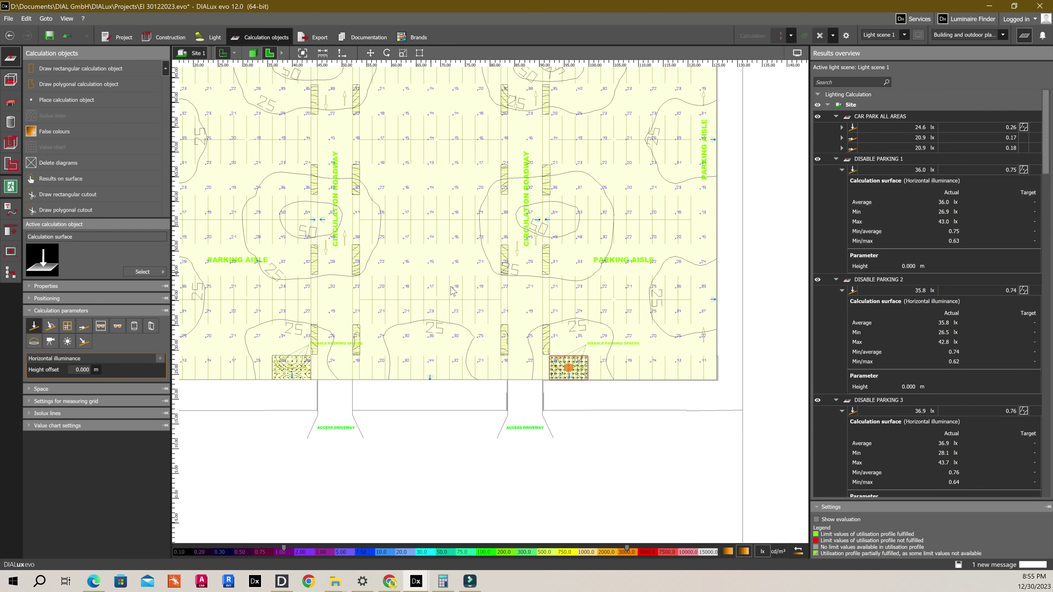
pyautogui.scroll(-5, 452, 291)
pyautogui.scroll(1, 442, 220)
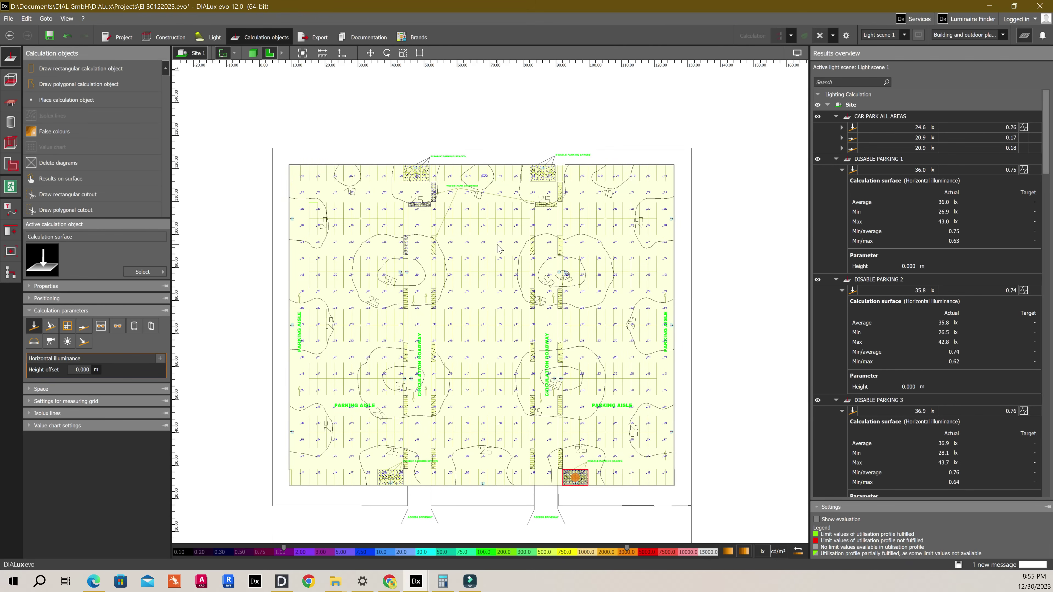
# Show the horizontal illuminance details for CAR PARK ALL AREAS and check the maximum-to-average uniformity in Calculator as 75 ÷ 24.6.
pyautogui.click(844, 128)
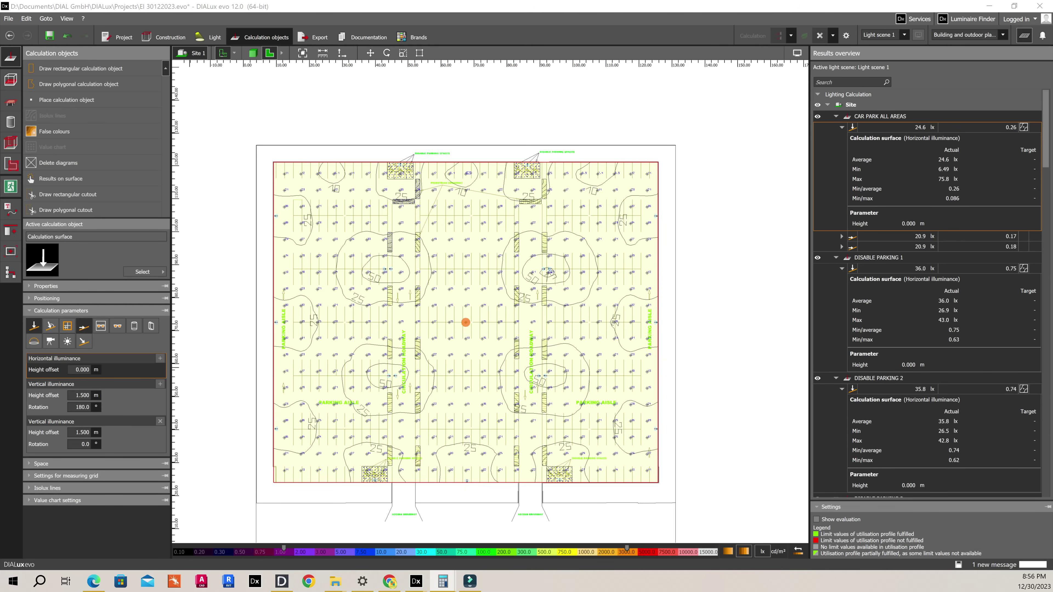
pyautogui.write('75')
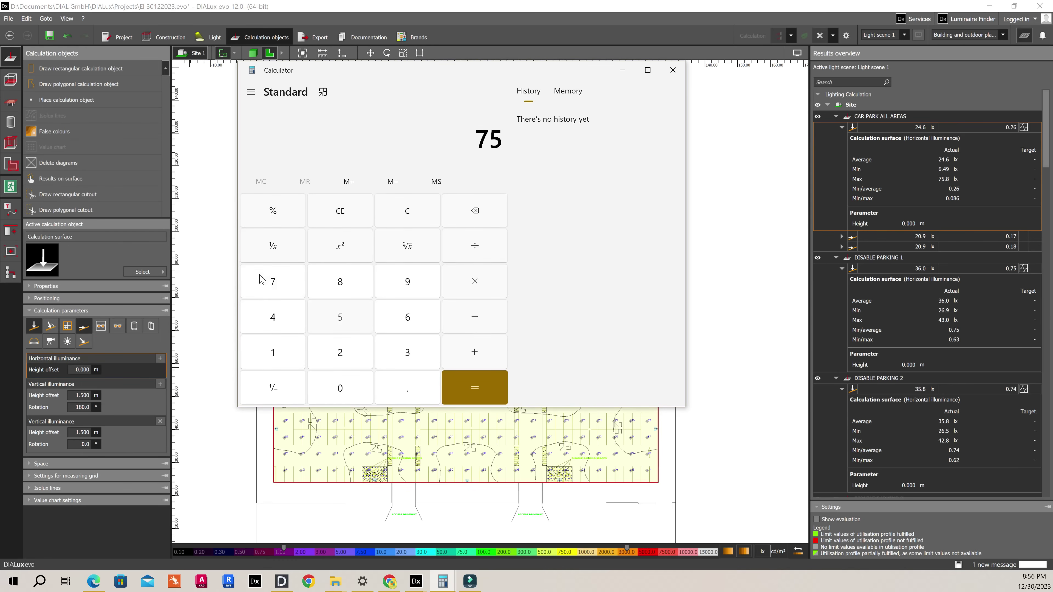
pyautogui.write(' ÷ 24.6')
pyautogui.press('Return')
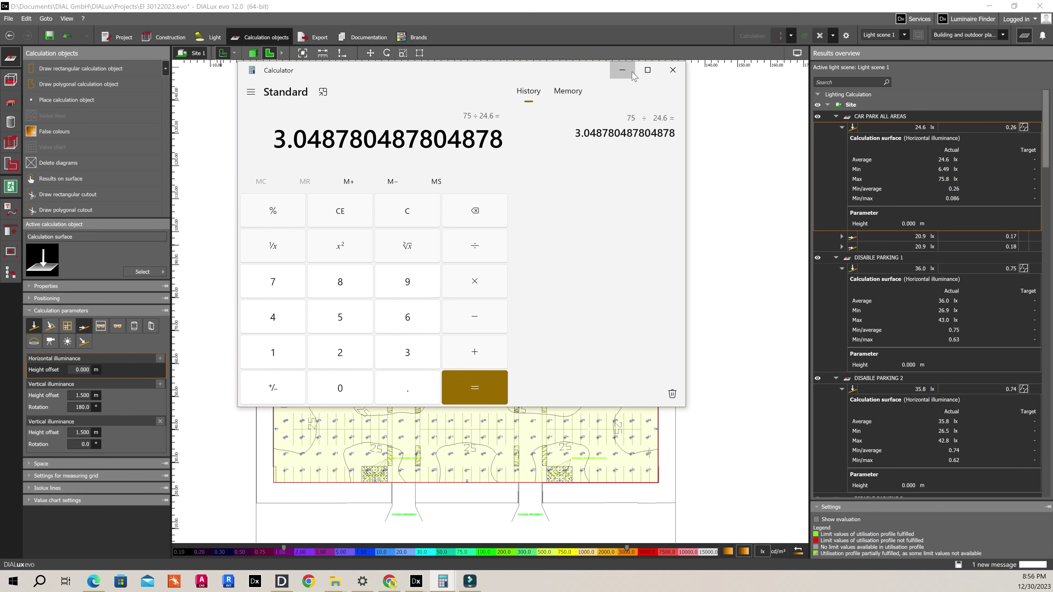
pyautogui.click(622, 69)
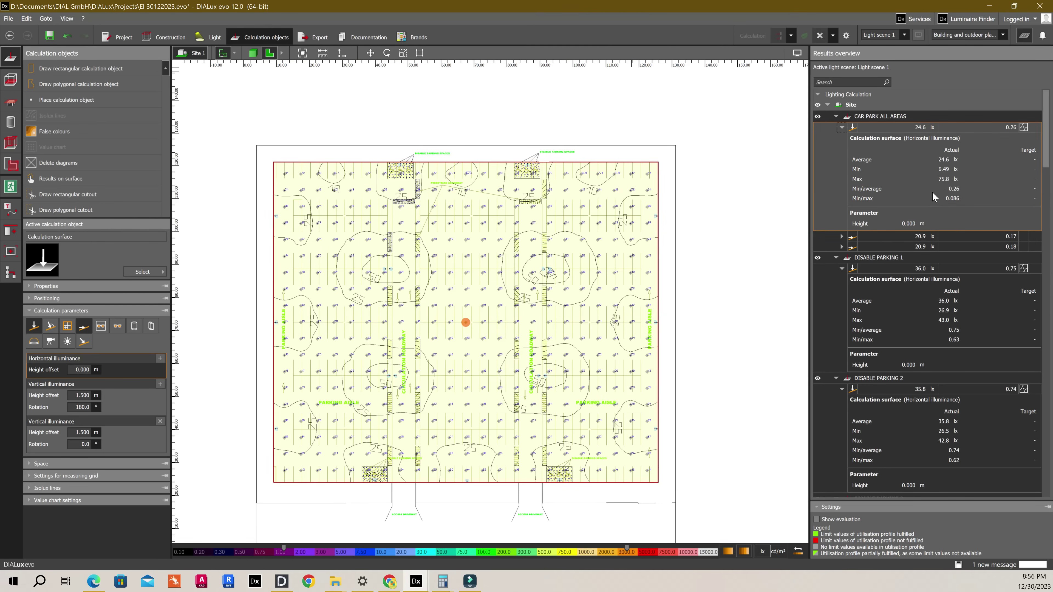
# Consult Table 3.7 in the Edge PDF and compare both vertical illuminance results for CAR PARK ALL AREAS.
pyautogui.click(94, 585)
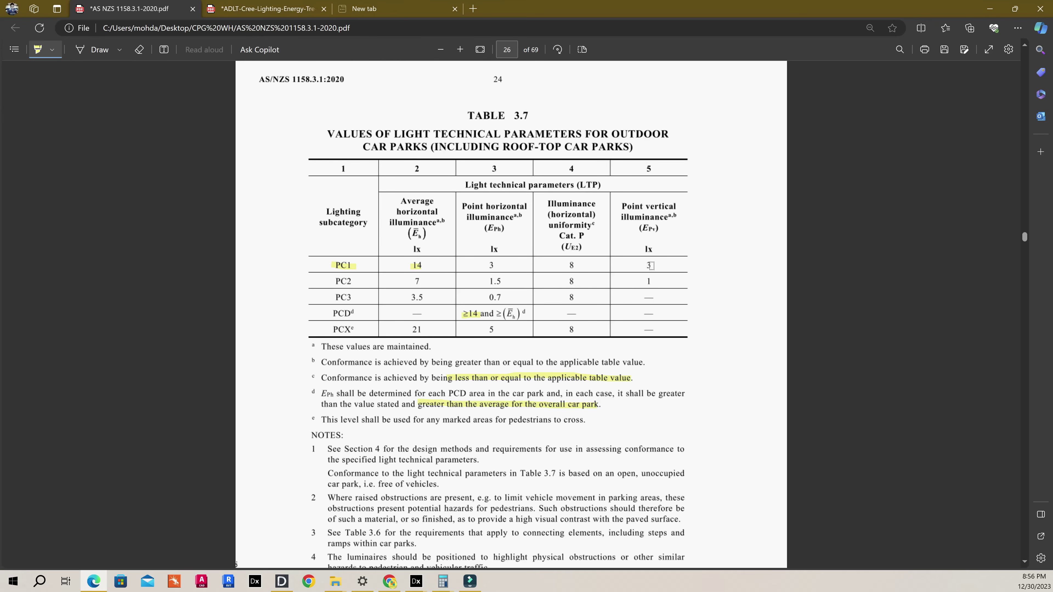
pyautogui.click(987, 9)
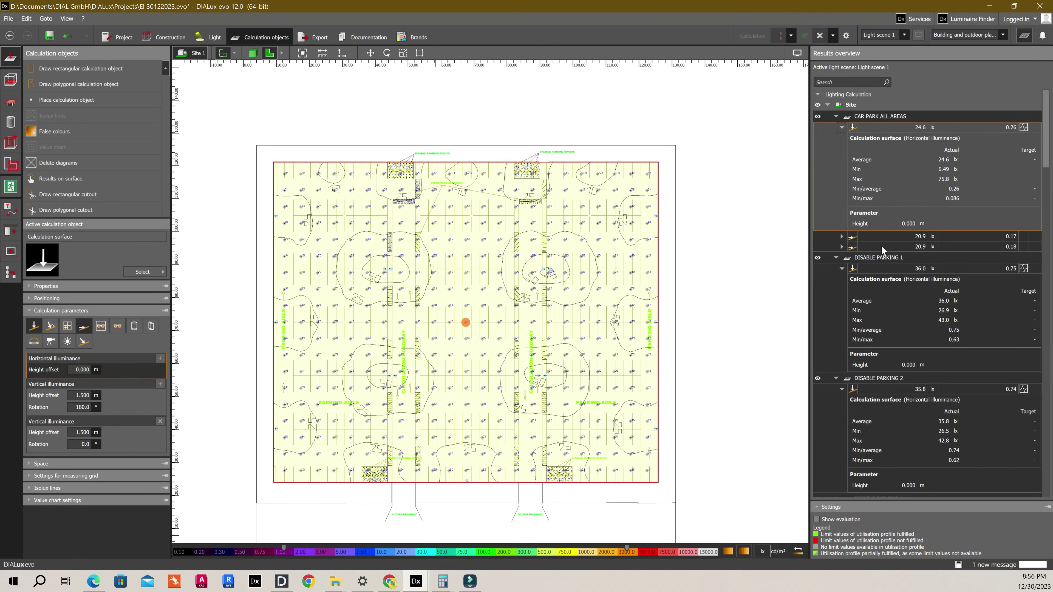
pyautogui.click(841, 238)
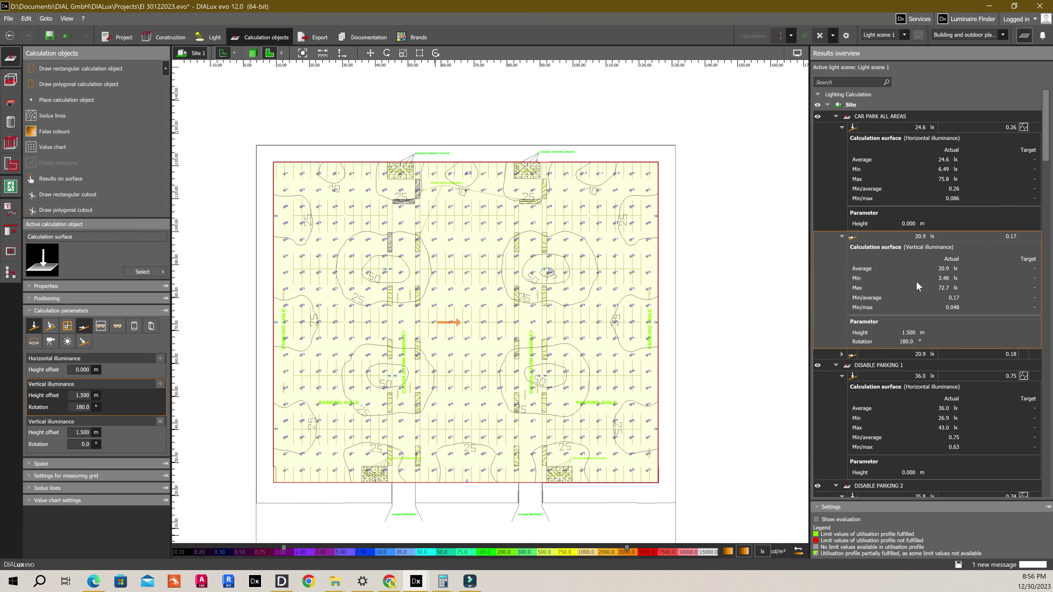
pyautogui.click(842, 355)
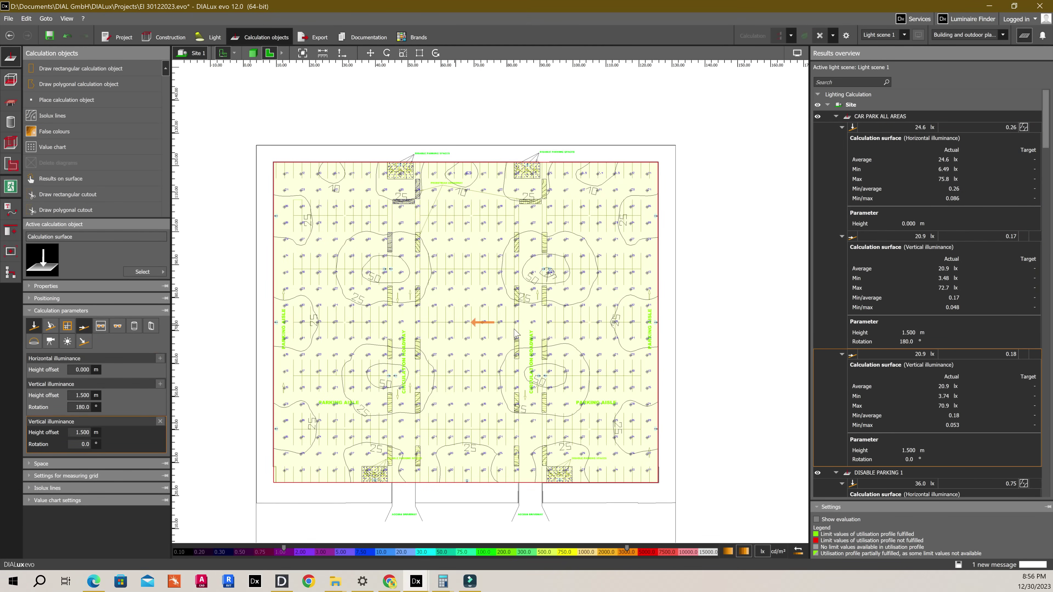
# Compare the overall car park's average horizontal illuminance with the DISABLE PARKING 1 minimum, leaving the CAR PARK ALL AREAS details collapsed.
pyautogui.click(837, 116)
pyautogui.click(836, 117)
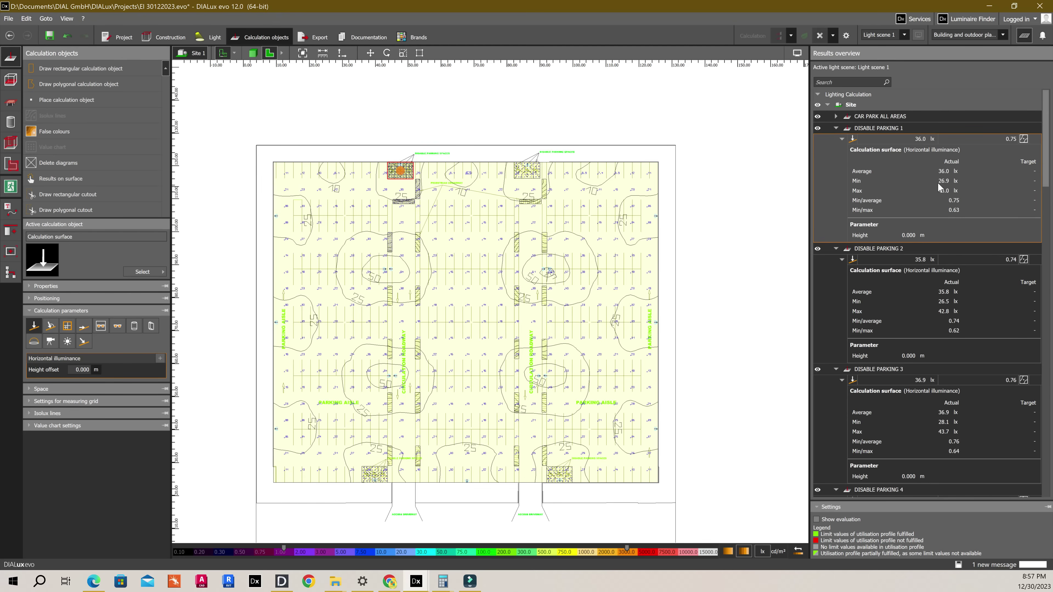
pyautogui.click(836, 117)
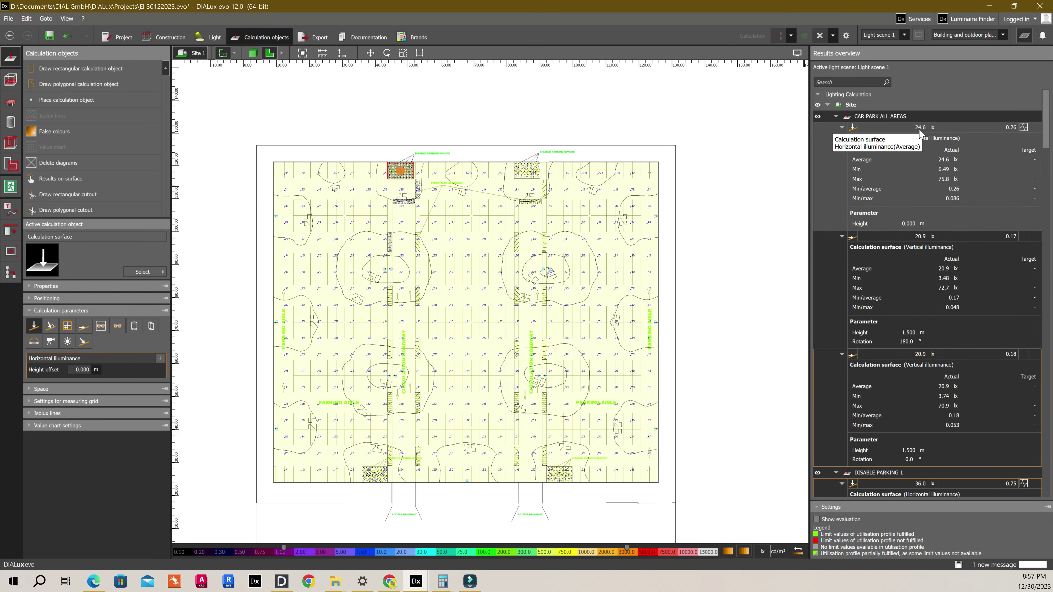
pyautogui.click(836, 117)
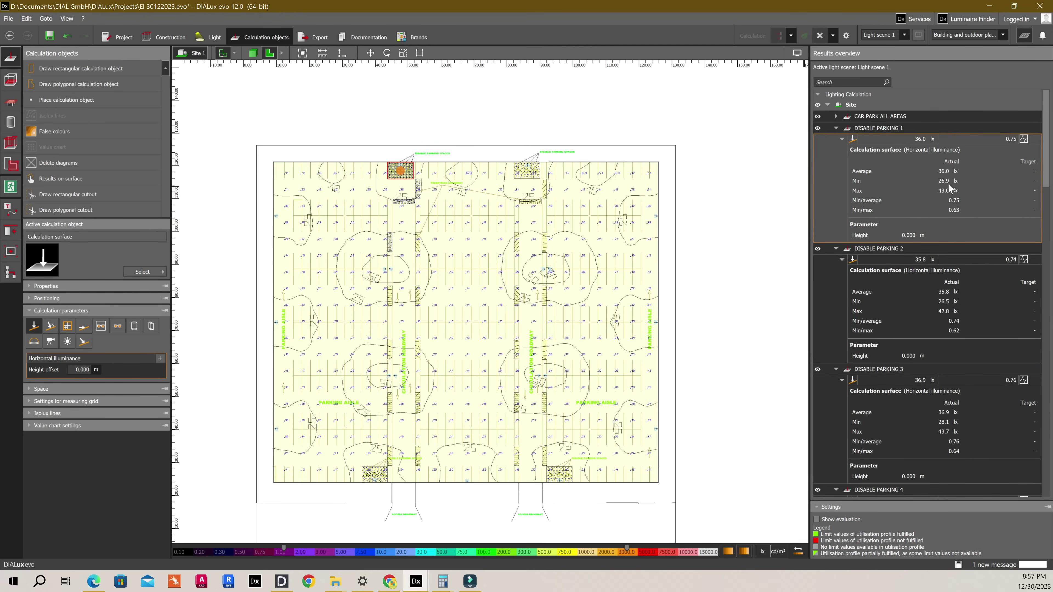
# Collapse the DISABLE PARKING 1 and 2 details and inspect the DISABLE PARKING 3 results.
pyautogui.click(842, 139)
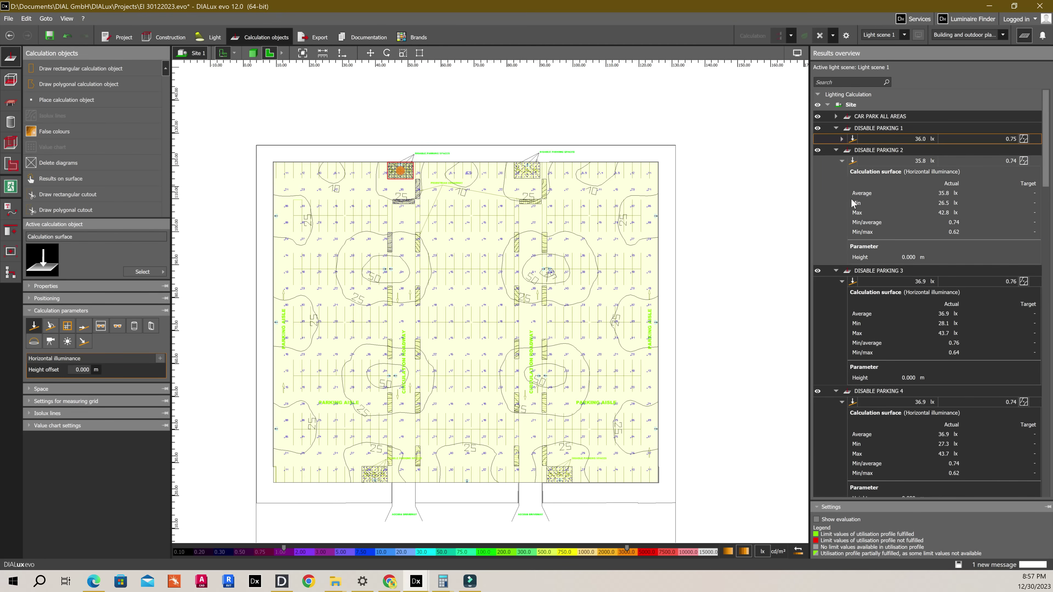
pyautogui.click(841, 161)
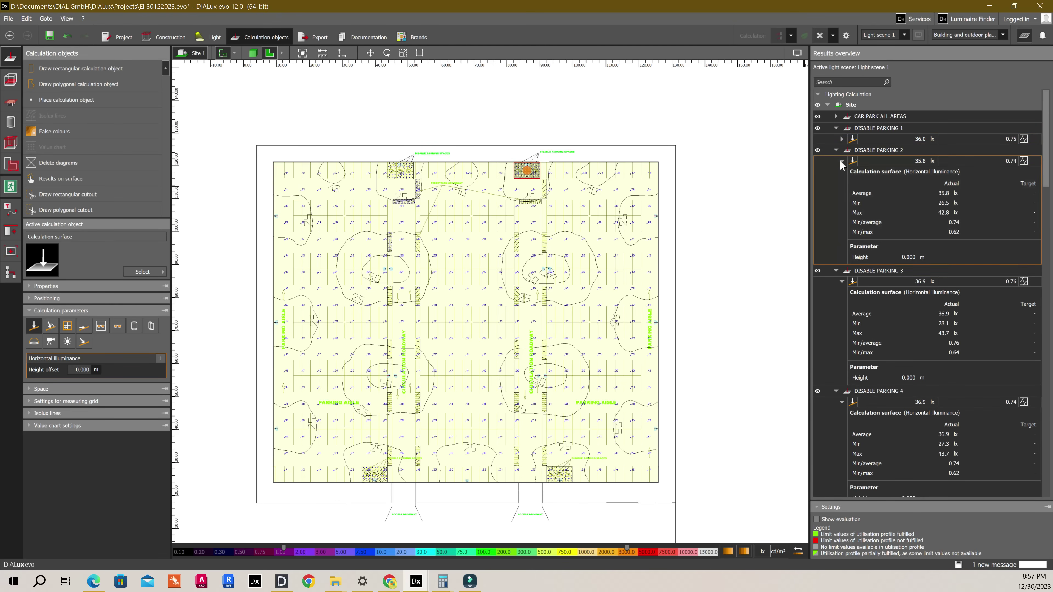
pyautogui.click(921, 219)
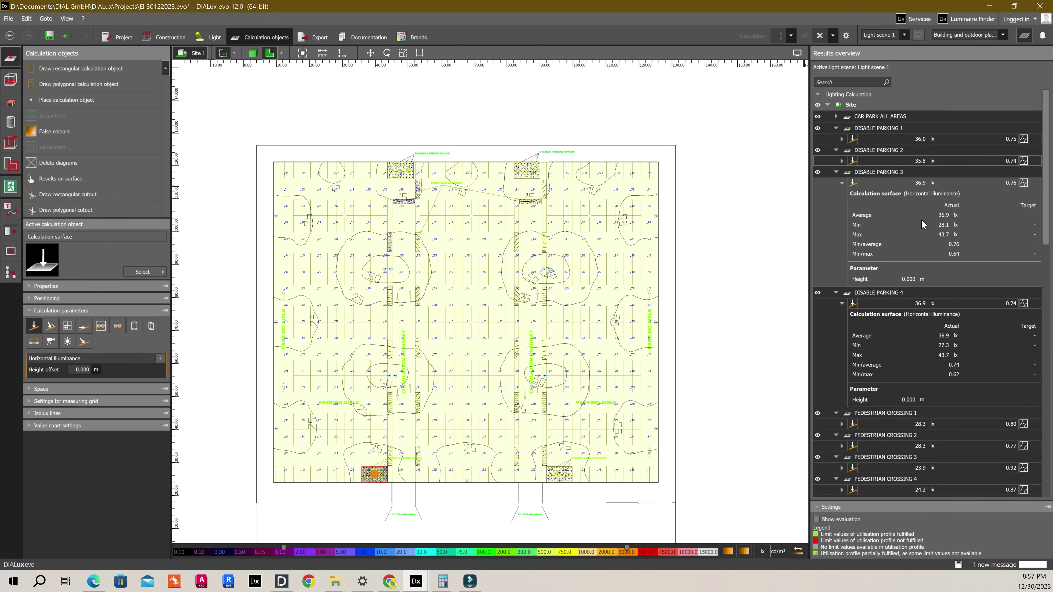
# Collapse the DISABLE PARKING 3 details, inspect the DISABLE PARKING 4 results and collapse those too.
pyautogui.click(841, 183)
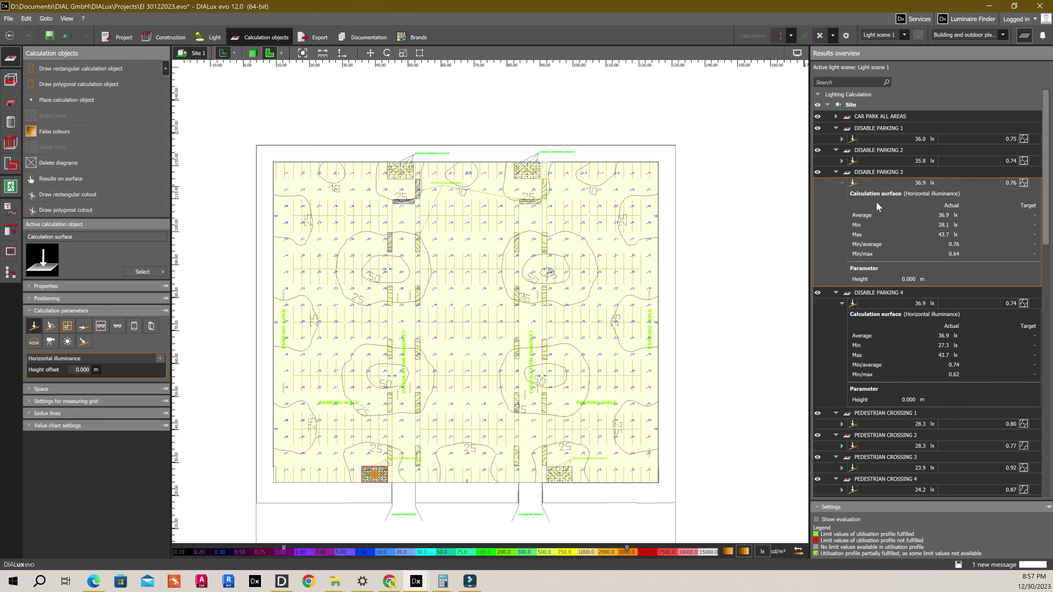
pyautogui.click(938, 261)
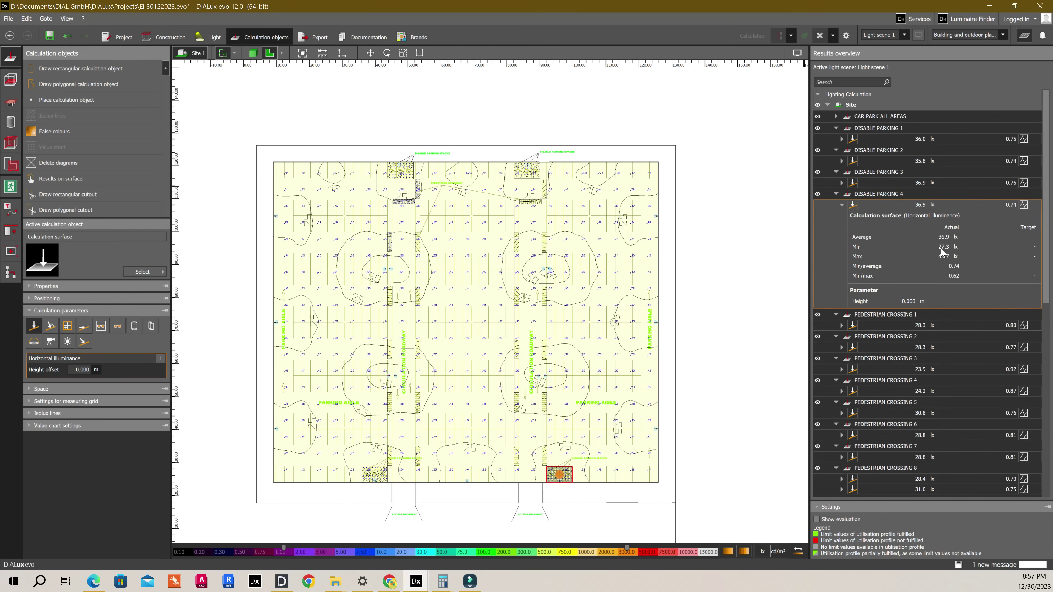
pyautogui.click(841, 205)
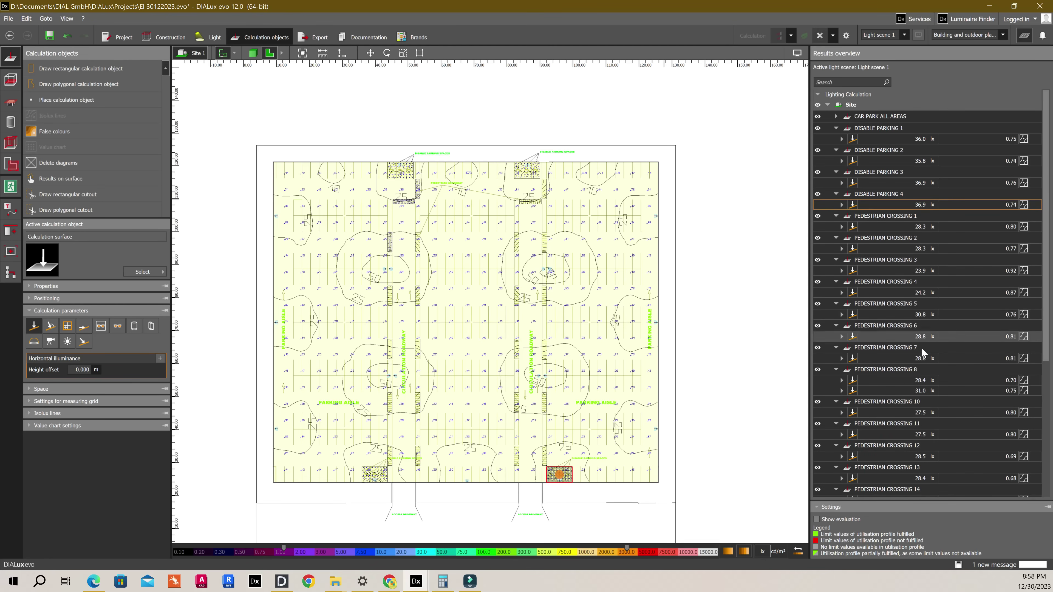
# Review the pedestrian crossing results without saving the project, collapse the PEDESTRIAN CROSSING 22 details and locate PEDESTRIAN CROSSING 23 on the plan.
pyautogui.scroll(-3, 924, 303)
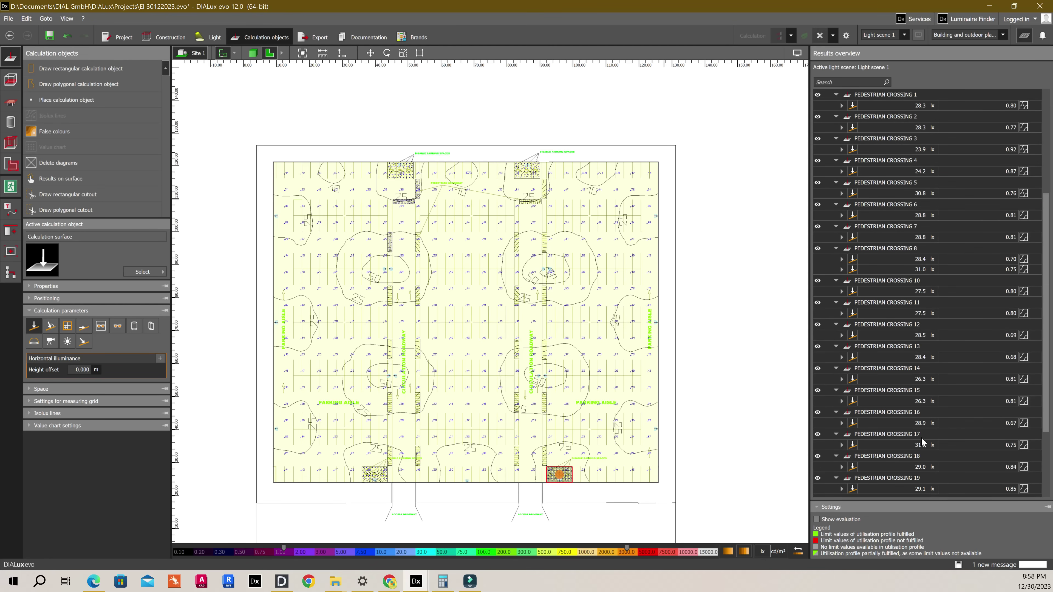
pyautogui.scroll(-5, 921, 311)
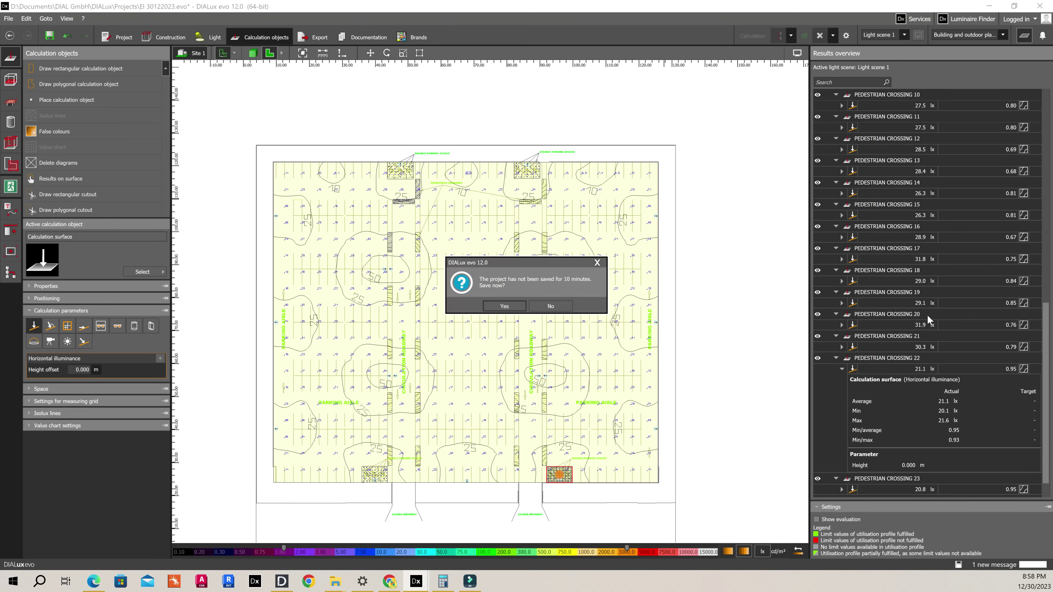
pyautogui.click(560, 308)
pyautogui.click(843, 369)
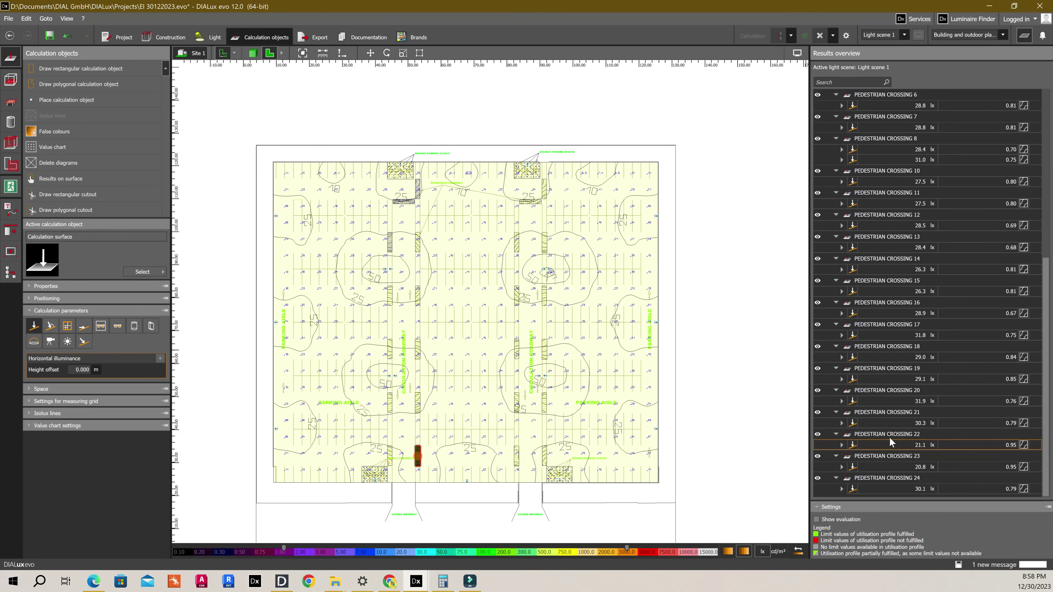
pyautogui.click(889, 467)
pyautogui.scroll(5, 465, 483)
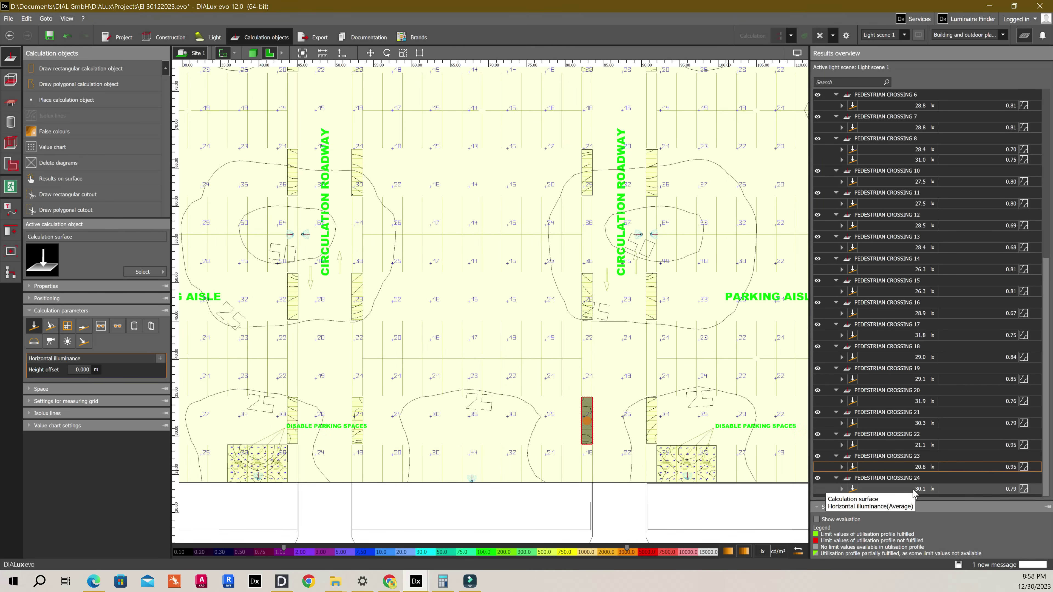
# Draw a rectangular calculation surface about 7.04 m by 13 m over the left access driveway, accepting invalidation of the existing results.
pyautogui.scroll(2, 688, 487)
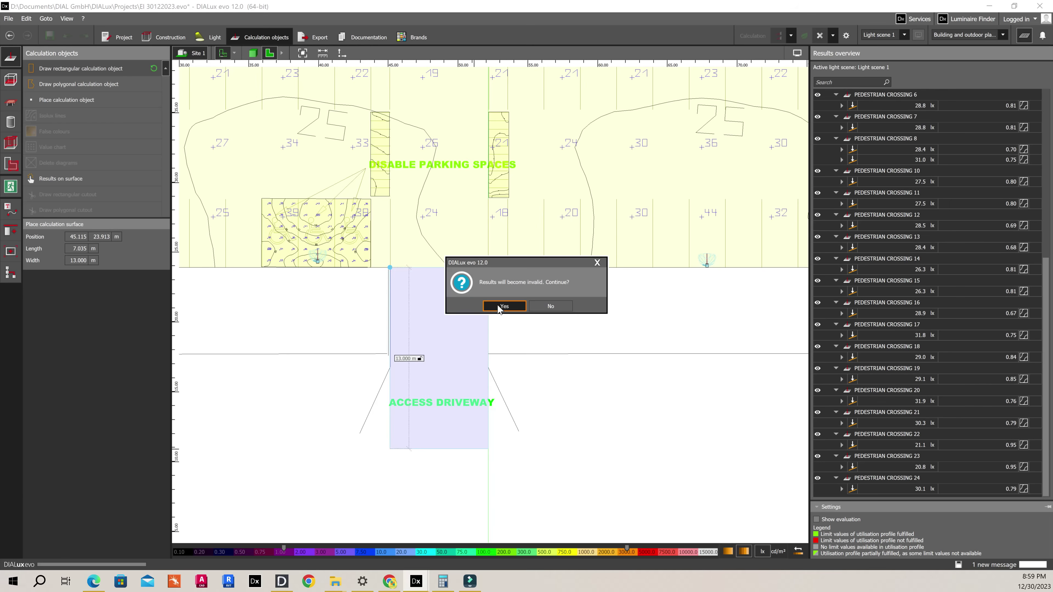
pyautogui.click(516, 314)
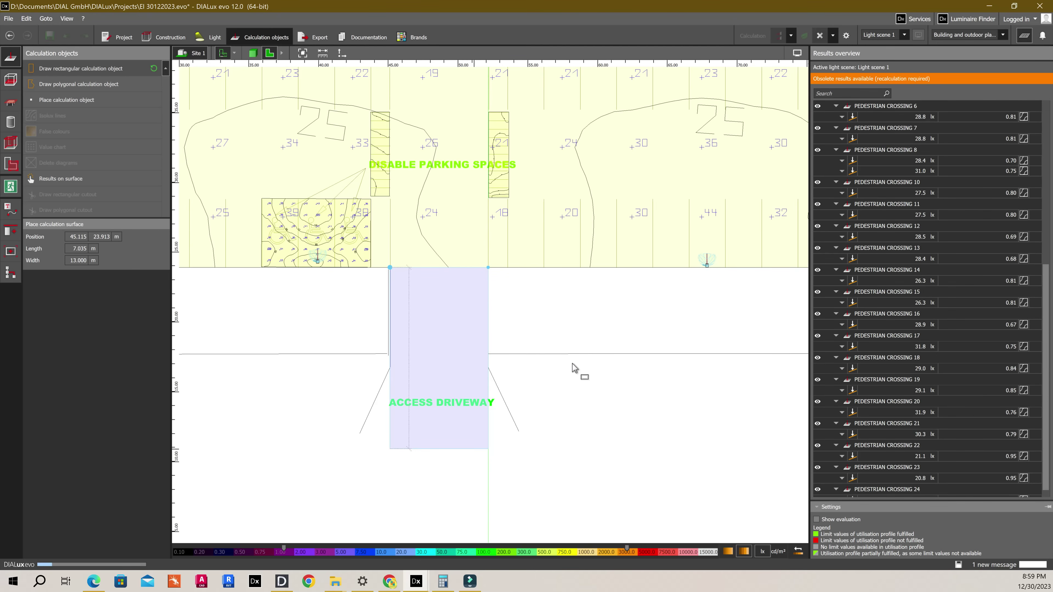
pyautogui.click(483, 372)
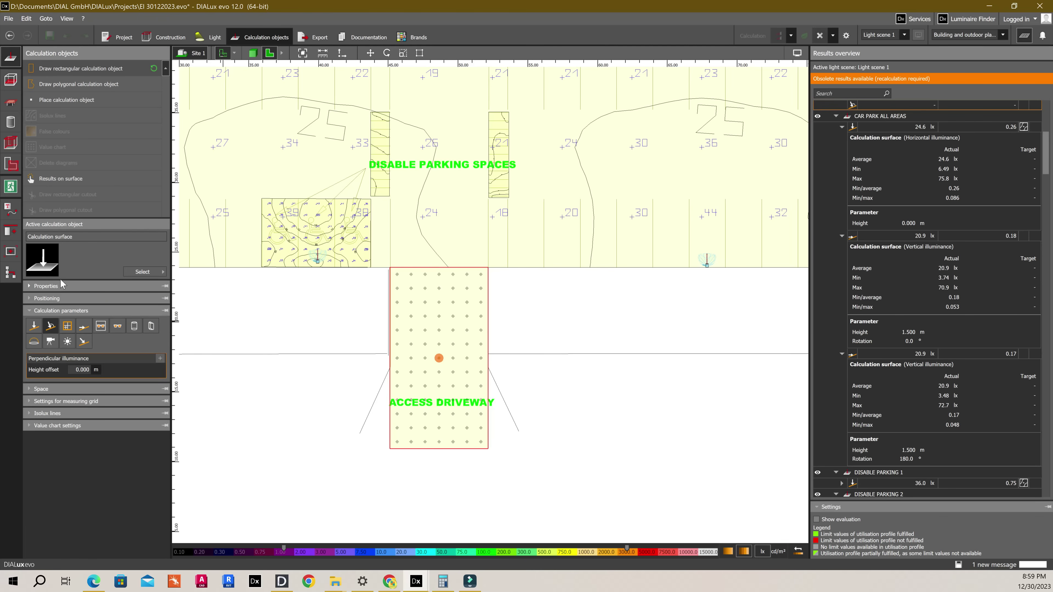
# Name the left access driveway's calculation surface DRIVEWAY 1.
pyautogui.click(65, 299)
pyautogui.write('DRIVEWAY 1')
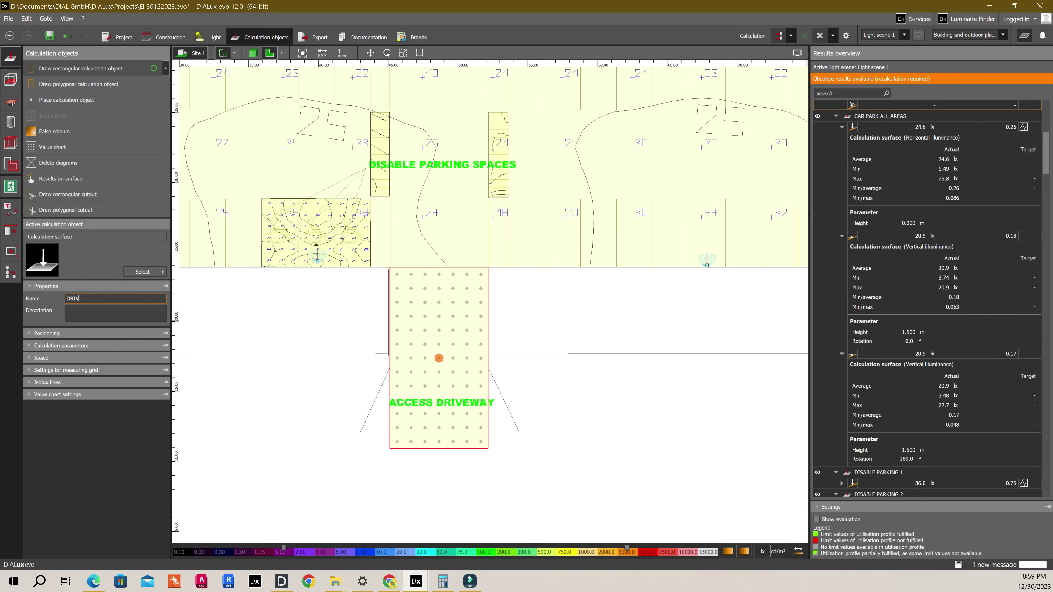
pyautogui.click(48, 341)
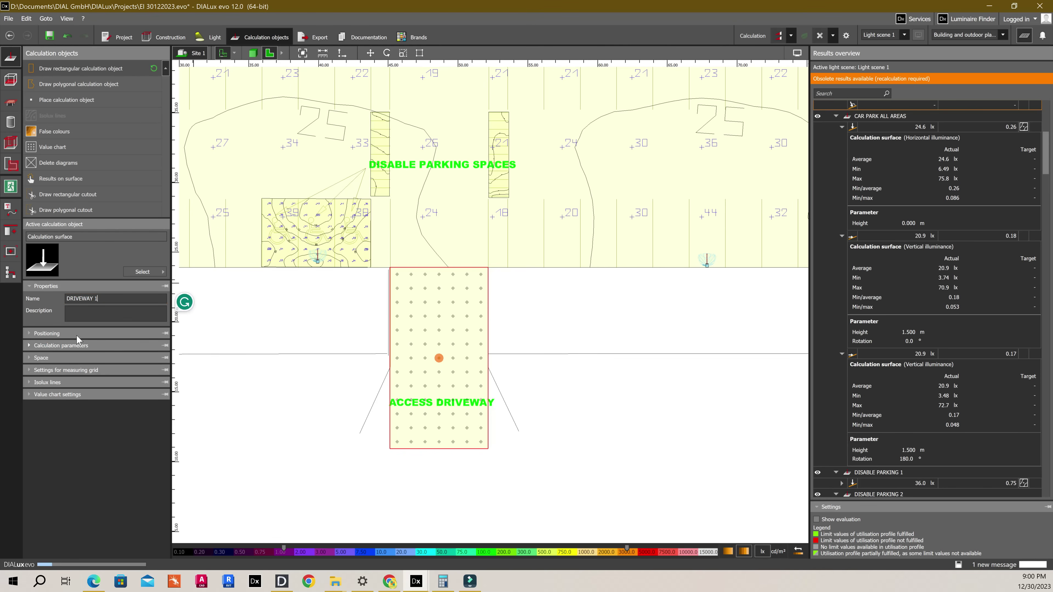
# Set DRIVEWAY 1 to calculate horizontal illuminance instead of perpendicular illuminance and apply a value chart to it.
pyautogui.click(58, 347)
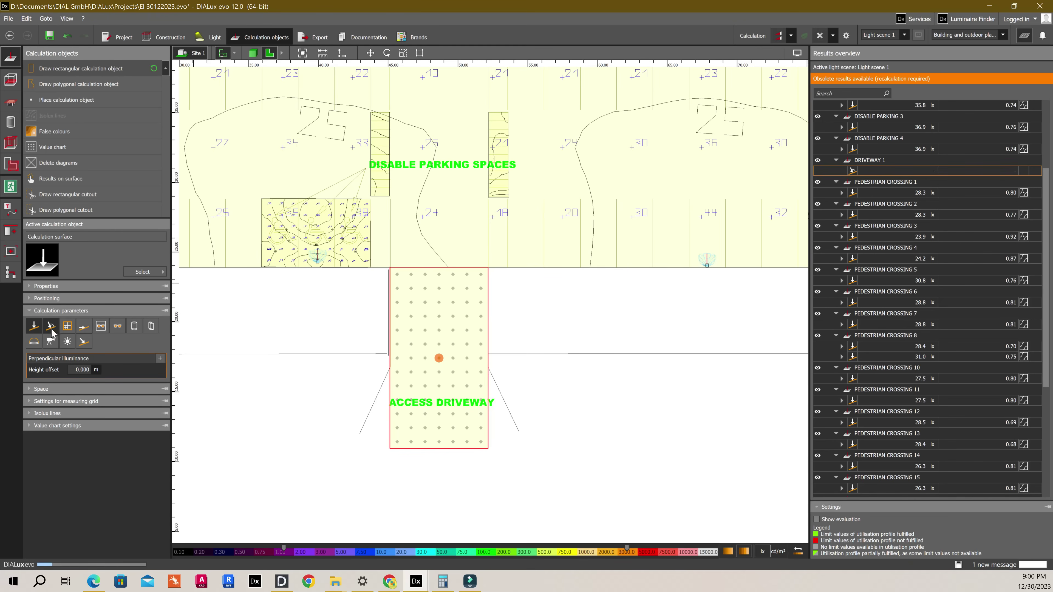
pyautogui.click(51, 329)
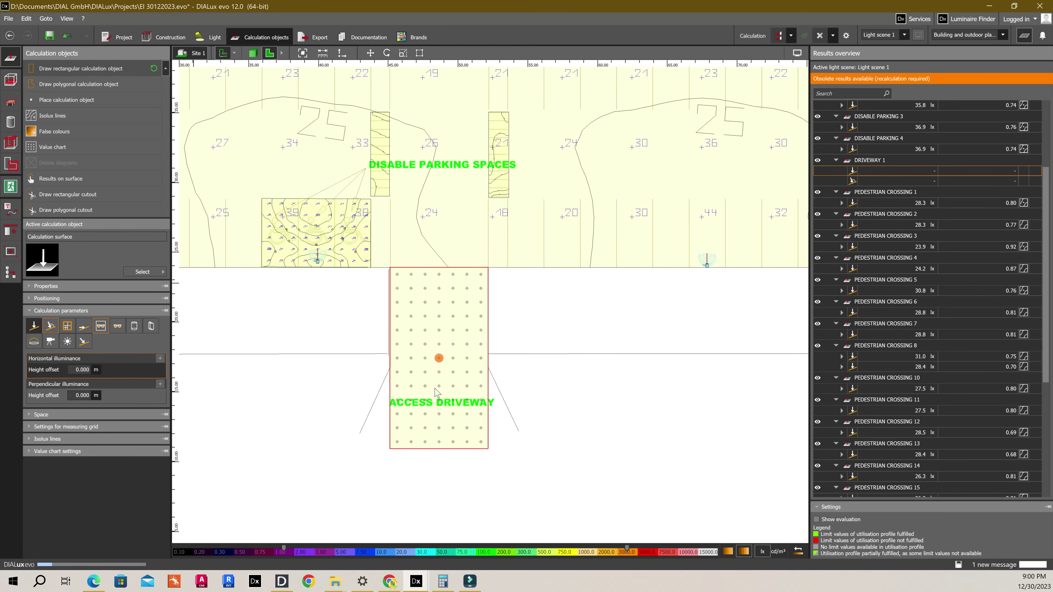
pyautogui.click(570, 397)
pyautogui.scroll(-3, 571, 398)
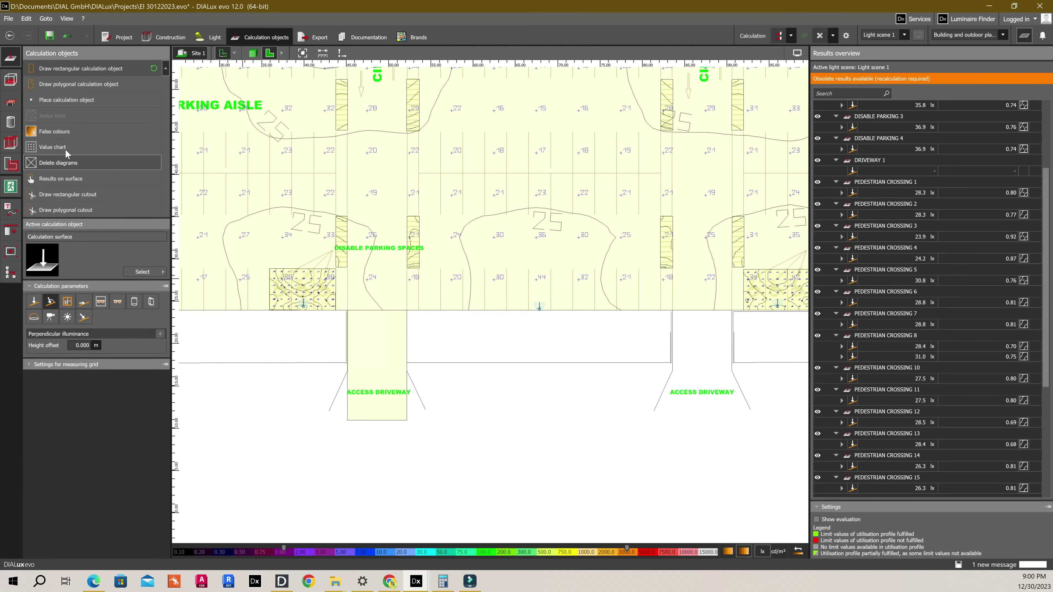
pyautogui.click(360, 338)
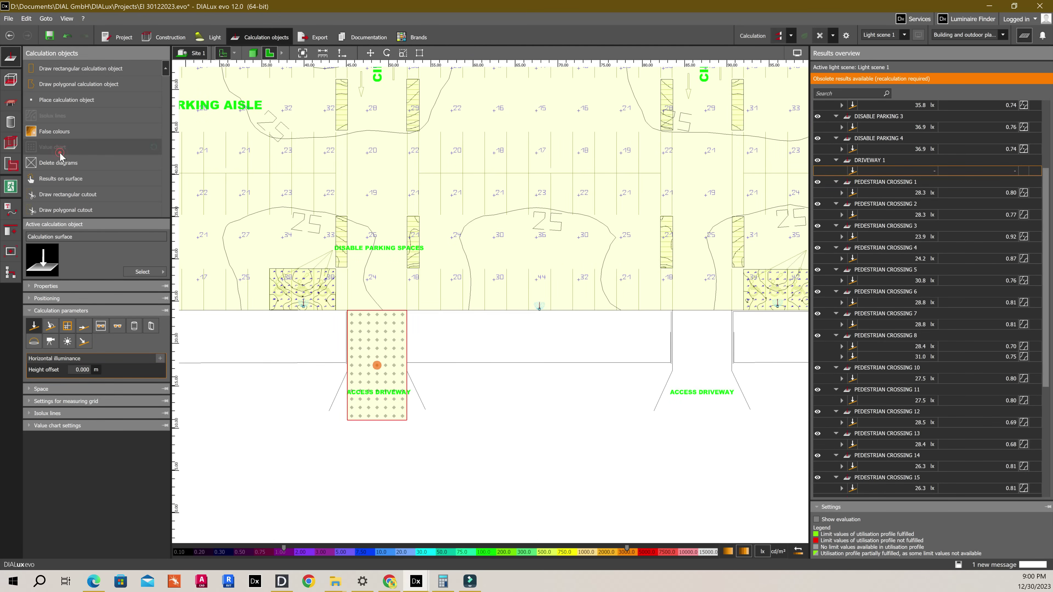
# Draw a second rectangular calculation surface covering the right access driveway, starting at the car park's edge.
pyautogui.scroll(-1, 724, 380)
pyautogui.moveTo(723, 381); pyautogui.dragTo(535, 353, button='middle')
pyautogui.scroll(1, 535, 352)
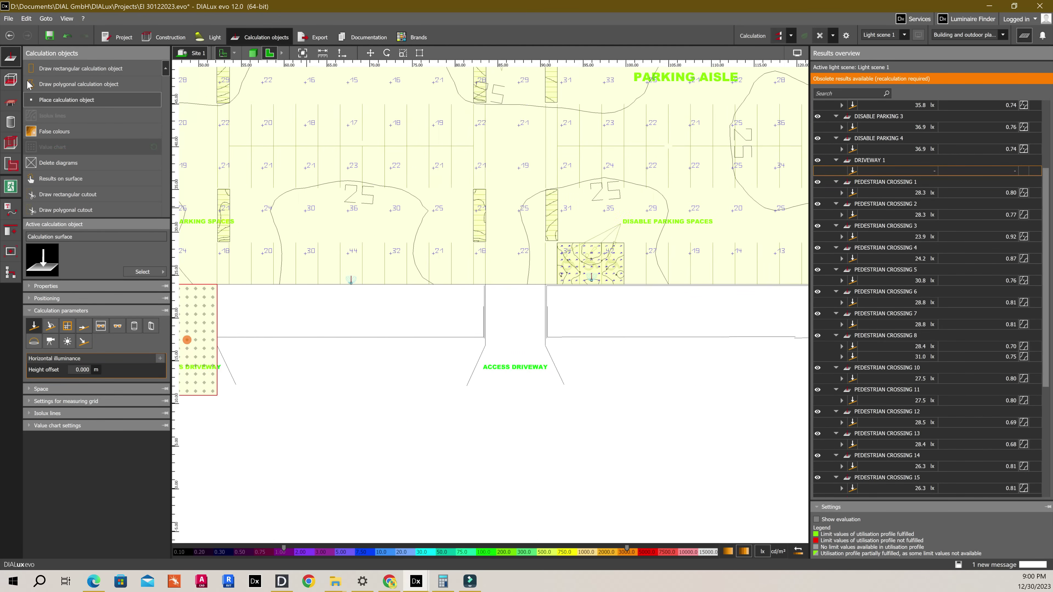
pyautogui.click(70, 67)
pyautogui.scroll(4, 527, 309)
pyautogui.moveTo(441, 257)
pyautogui.mouseDown()
pyautogui.moveTo(560, 259)
pyautogui.moveTo(566, 479)
pyautogui.mouseUp()
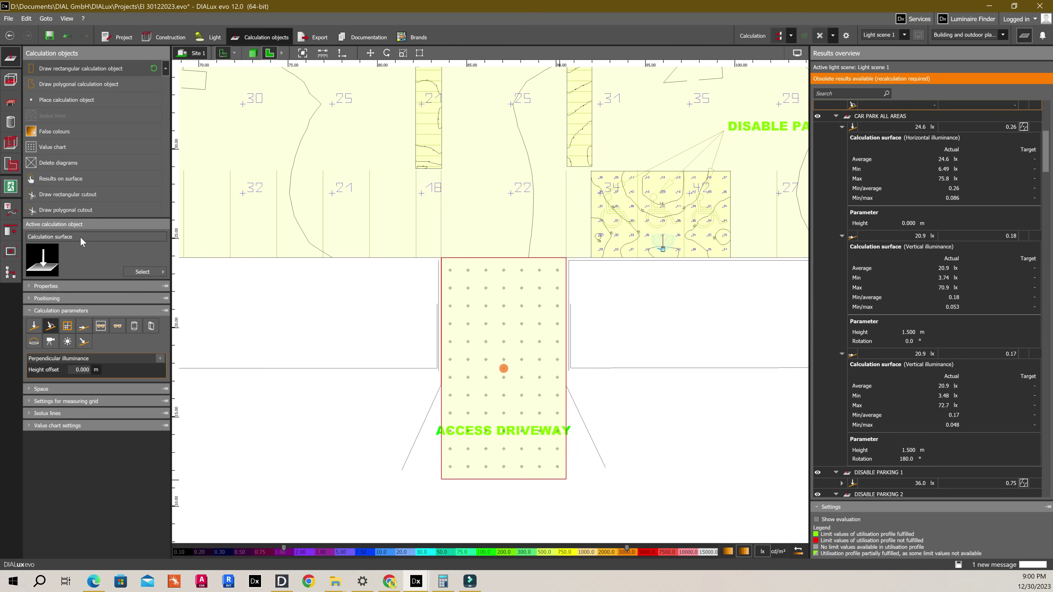
# Name the right access driveway's calculation surface ACCESS DRIVEWAY 2.
pyautogui.click(46, 286)
pyautogui.click(129, 299)
pyautogui.press('BackSpace')
pyautogui.press('BackSpace')
pyautogui.press('BackSpace')
pyautogui.press('BackSpace')
pyautogui.press('BackSpace')
pyautogui.press('BackSpace')
pyautogui.press('BackSpace')
pyautogui.press('BackSpace')
pyautogui.press('BackSpace')
pyautogui.press('BackSpace')
pyautogui.press('BackSpace')
pyautogui.press('BackSpace')
pyautogui.press('BackSpace')
pyautogui.press('BackSpace')
pyautogui.press('BackSpace')
pyautogui.press('BackSpace')
pyautogui.press('BackSpace')
pyautogui.press('BackSpace')
pyautogui.press('BackSpace')
pyautogui.press('BackSpace')
pyautogui.write('ACCESS DRO')
pyautogui.click(89, 345)
# Coarsen the measuring grid of the long calculation surface below the driveways and name the surface OBSTRUSIVE LIGHT.
pyautogui.scroll(-3, 604, 347)
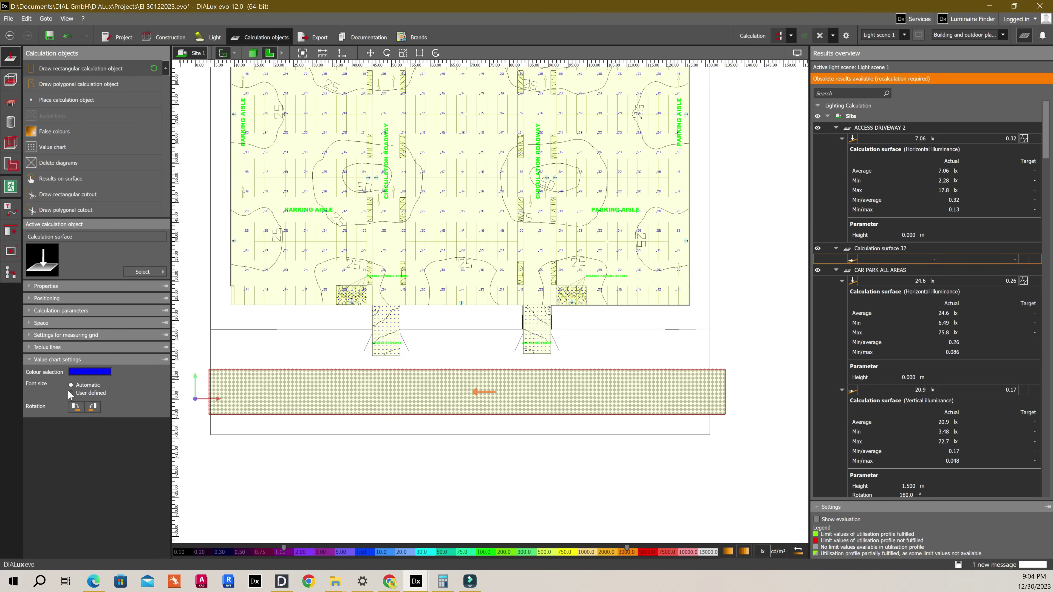
pyautogui.click(70, 335)
pyautogui.click(43, 355)
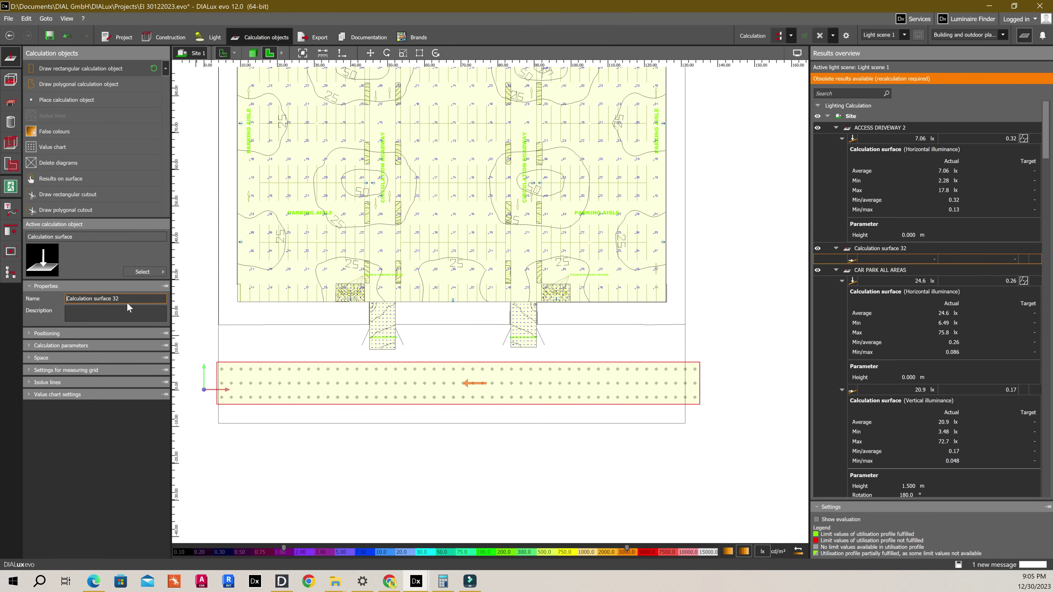
pyautogui.hotkey('ctrl', 'a')
pyautogui.write('OBSTRUSIVE LIGHT')
# Recalculate the lighting results and display a value chart on the OBSTRUSIVE LIGHT surface.
pyautogui.click(779, 36)
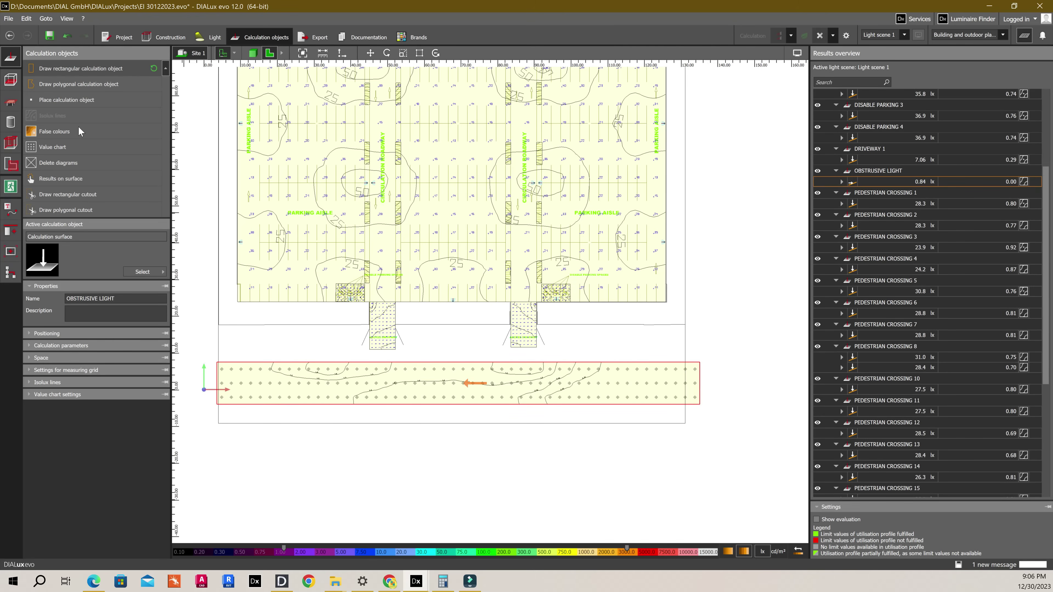
pyautogui.click(66, 147)
pyautogui.scroll(6, 416, 380)
pyautogui.scroll(-1, 472, 374)
pyautogui.moveTo(332, 401); pyautogui.dragTo(453, 369, button='middle')
pyautogui.scroll(-5, 419, 391)
pyautogui.scroll(6, 418, 397)
pyautogui.scroll(-3, 454, 373)
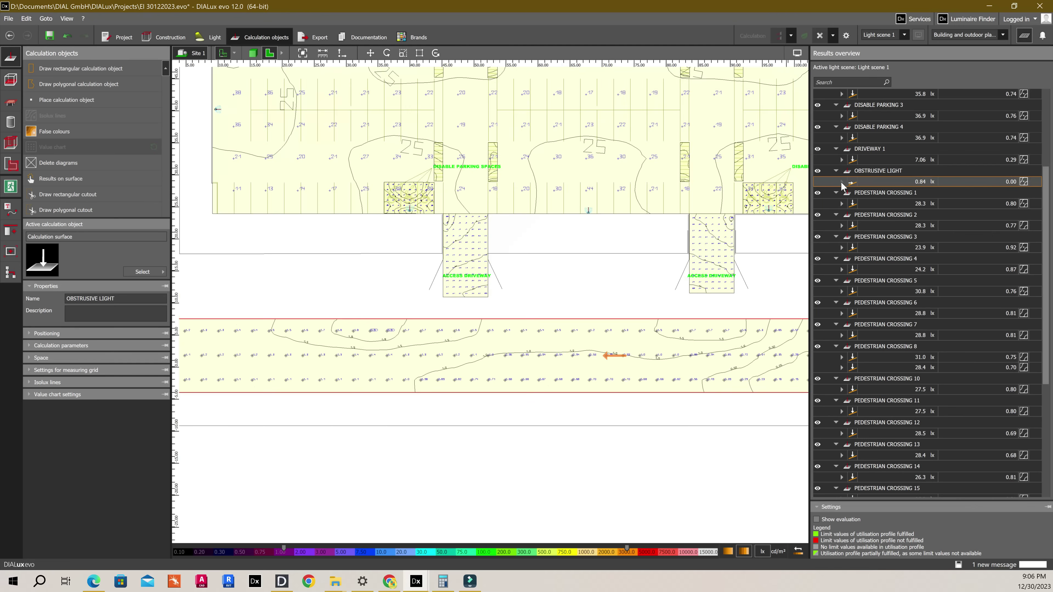
# Expand the OBSTRUSIVE LIGHT vertical illuminance details and compare them with the surface's position on the full site plan.
pyautogui.click(841, 182)
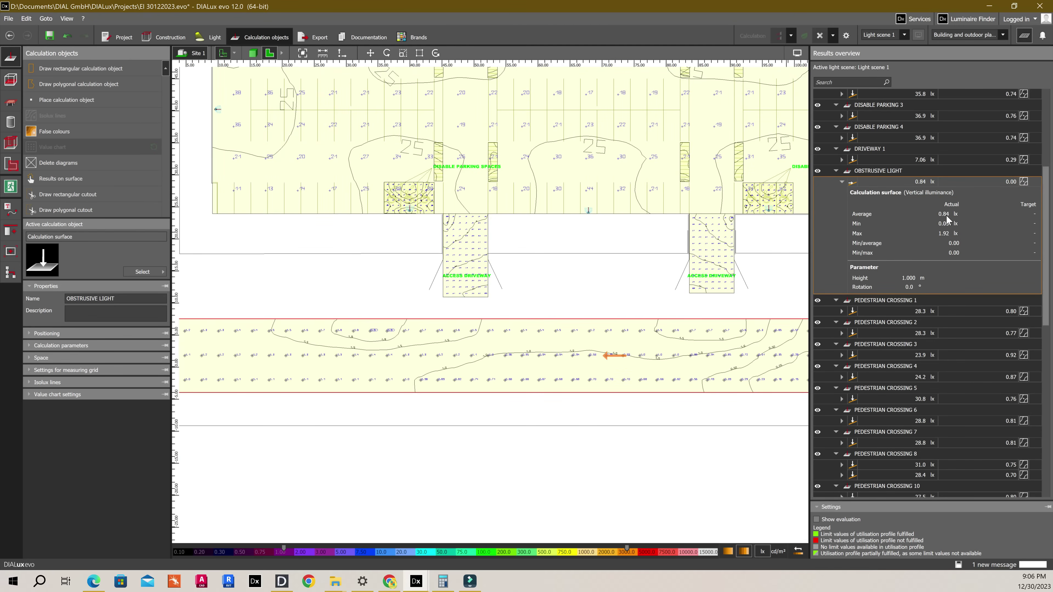
pyautogui.scroll(-2, 600, 334)
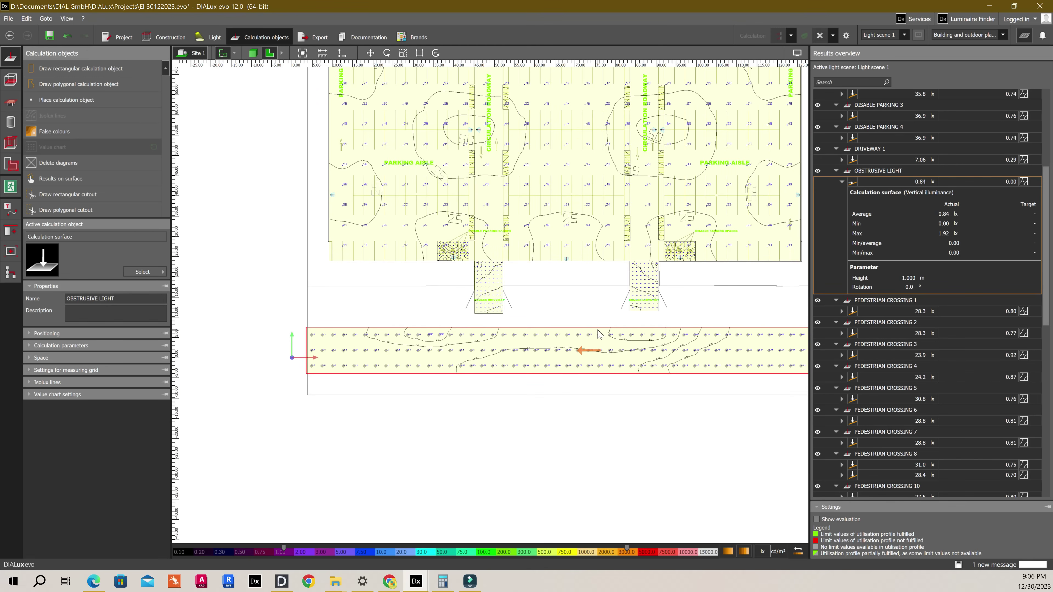
pyautogui.scroll(-1, 486, 376)
pyautogui.scroll(-1, 484, 373)
pyautogui.moveTo(484, 372); pyautogui.dragTo(476, 457, button='middle')
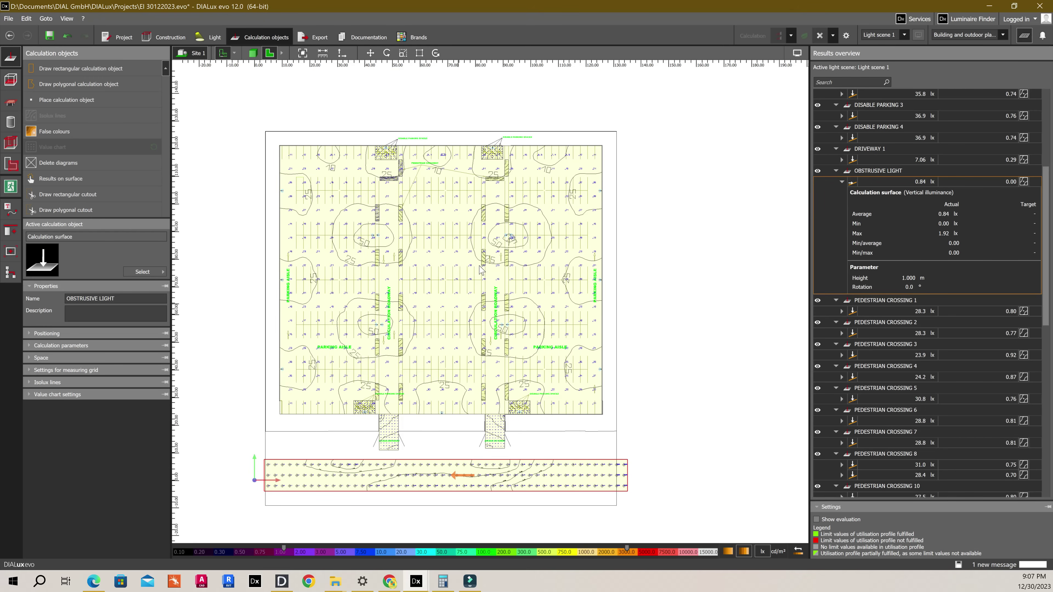
# Choose the standard vertical cylinder from the construction objects and set its height to 8 m and diameter to 0.50 m.
pyautogui.click(138, 40)
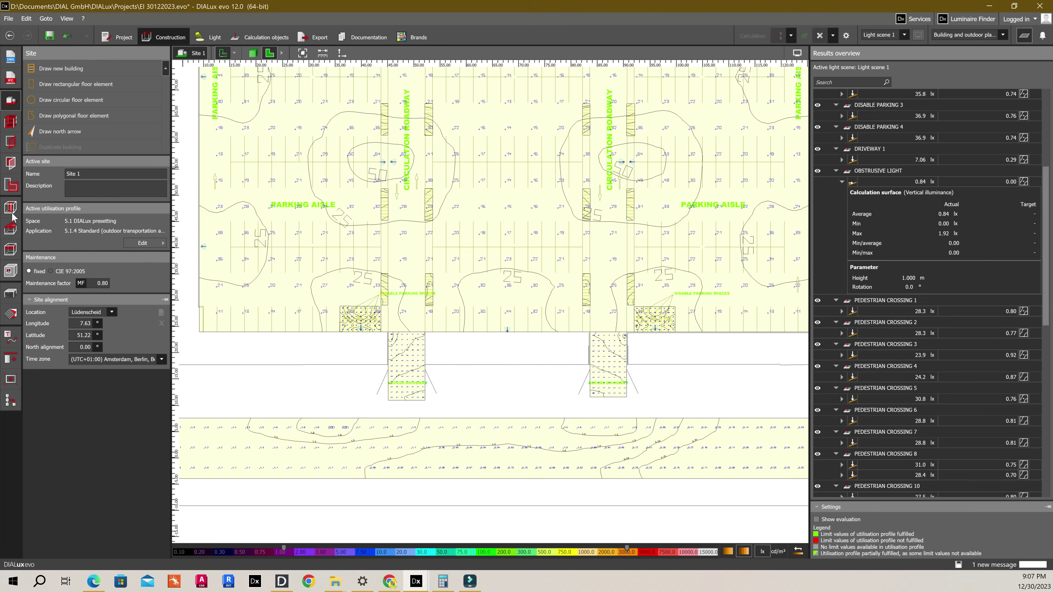
pyautogui.click(10, 293)
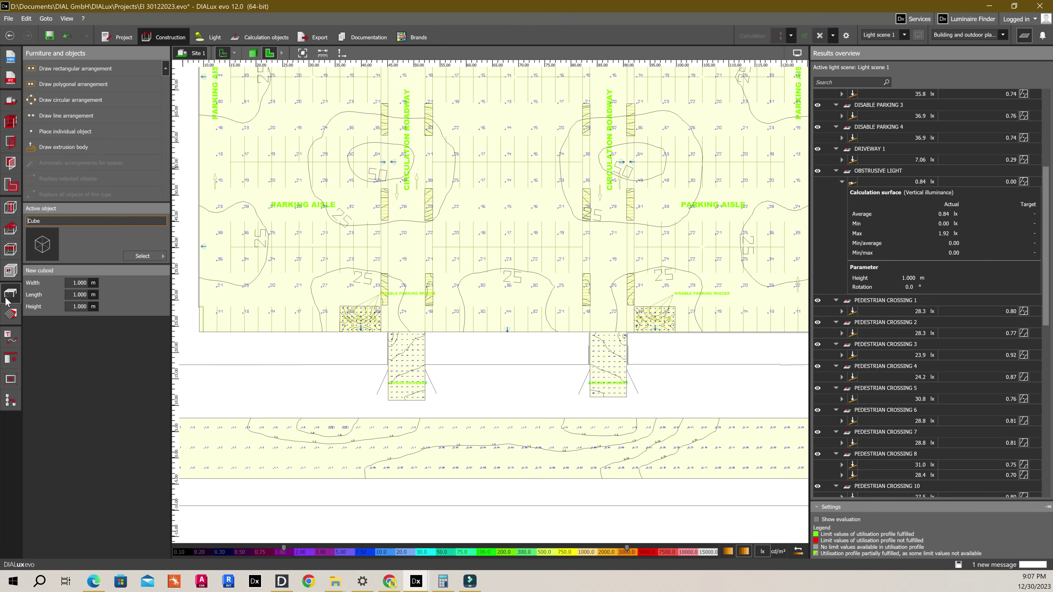
pyautogui.click(64, 146)
pyautogui.click(143, 256)
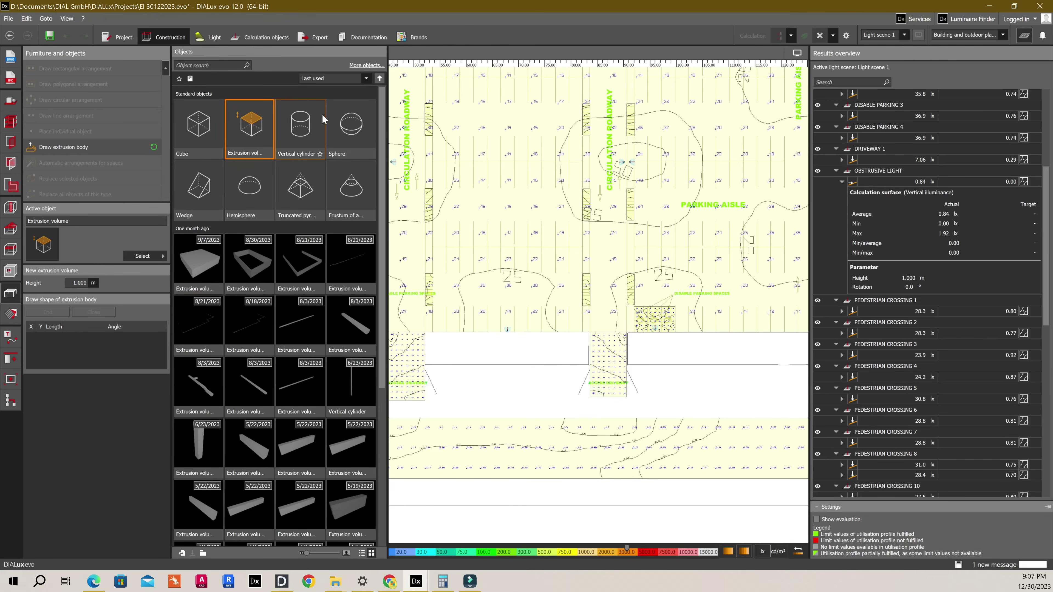
pyautogui.click(301, 129)
pyautogui.click(80, 282)
pyautogui.write('8')
pyautogui.press('Tab')
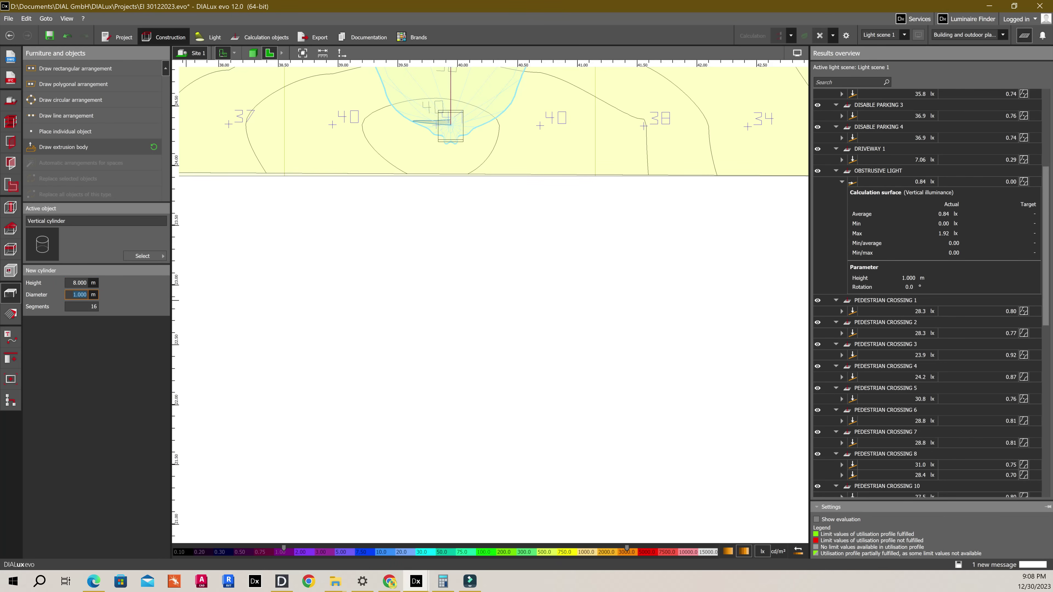
pyautogui.write('0.50')
pyautogui.press('Return')
# Place the cylinder as a pole just outside the car park edge behind the lower-left disabled parking luminaire, accepting invalidation of the results.
pyautogui.click(95, 133)
pyautogui.moveTo(433, 197); pyautogui.dragTo(432, 259, button='middle')
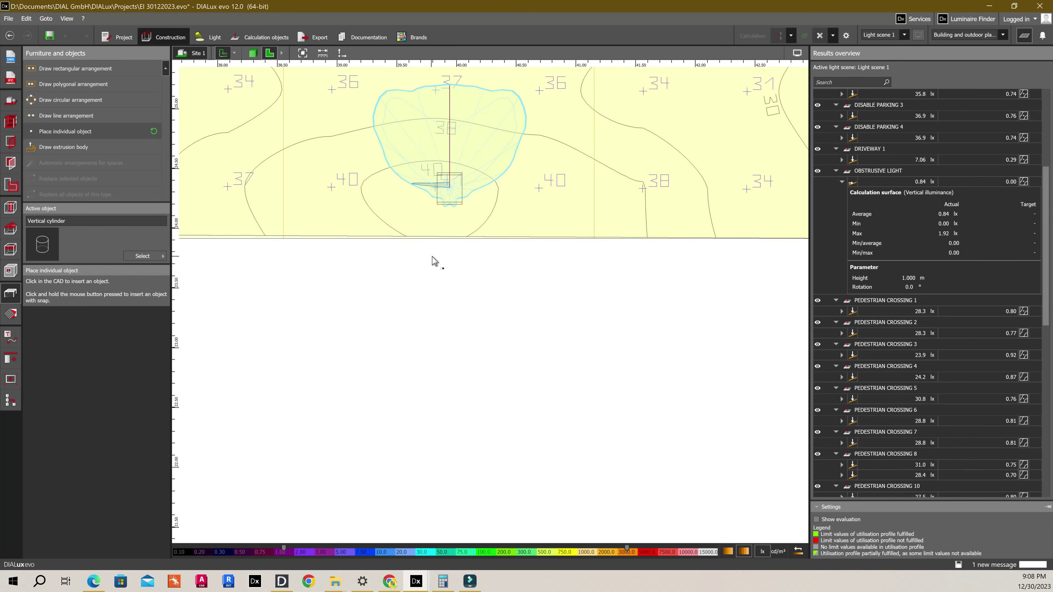
pyautogui.scroll(-1, 450, 270)
pyautogui.click(451, 250)
pyautogui.click(501, 306)
pyautogui.scroll(-1, 496, 288)
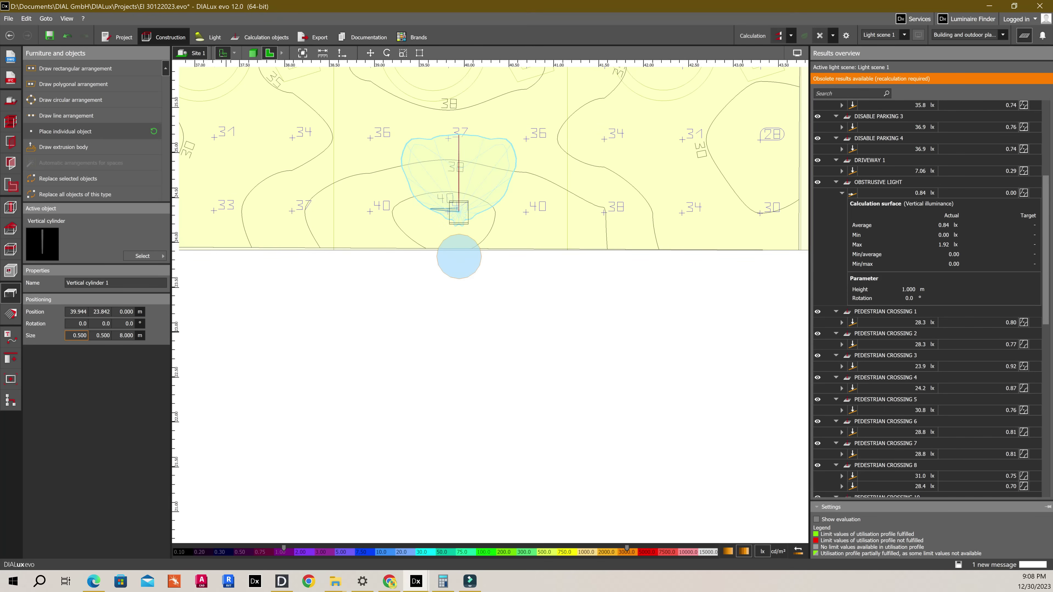
# Set the pole's width and length to 0.2 m.
pyautogui.write('0.2')
pyautogui.press('Tab')
pyautogui.write('0.2')
pyautogui.press('Return')
# Show the site in 3D and set the width and length of the pole beside the disabled parking luminaire to 0.3 m.
pyautogui.click(253, 53)
pyautogui.moveTo(506, 298); pyautogui.dragTo(626, 310, button='right')
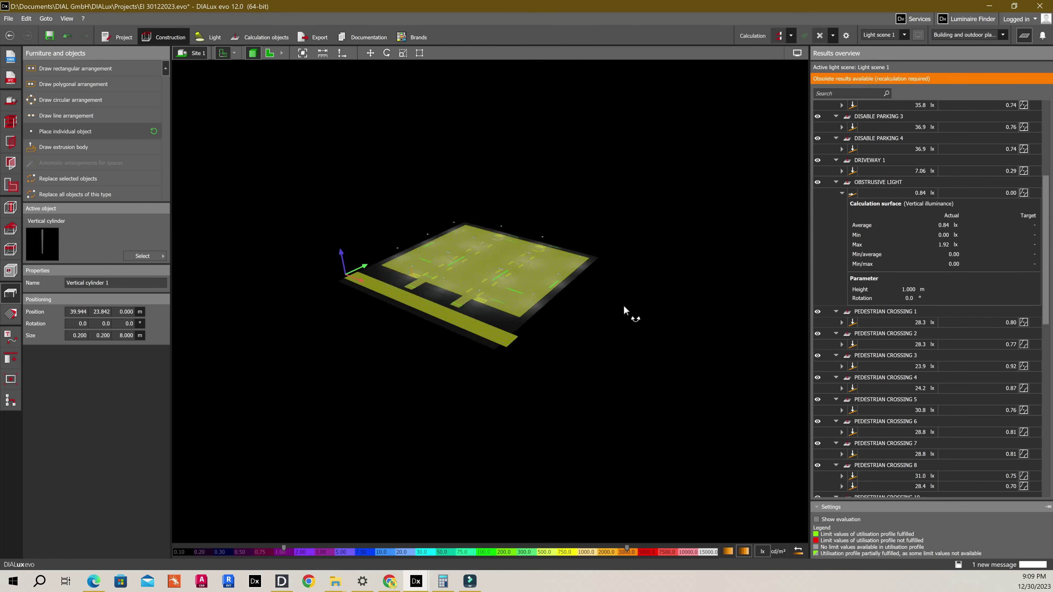
pyautogui.scroll(10, 421, 314)
pyautogui.moveTo(422, 314); pyautogui.dragTo(583, 332, button='right')
pyautogui.scroll(-8, 583, 332)
pyautogui.click(583, 331)
pyautogui.scroll(7, 659, 233)
pyautogui.click(615, 327)
pyautogui.click(78, 335)
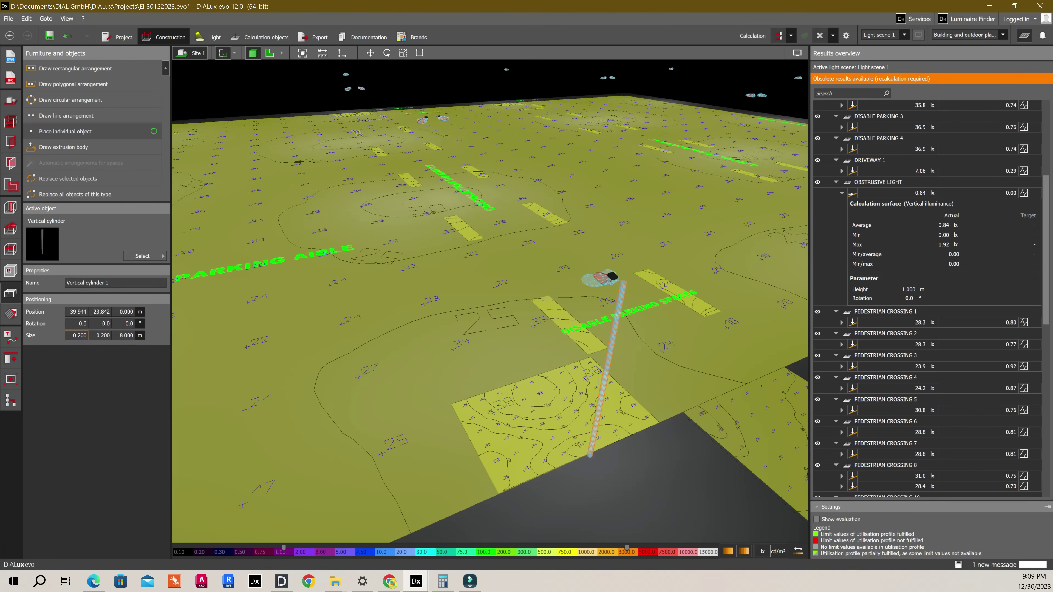
pyautogui.write('0.3')
pyautogui.click(98, 334)
pyautogui.write('0.3')
# Examine the pole and both access driveways in 3D, enlarging the viewing area by narrowing the results overview.
pyautogui.click(642, 377)
pyautogui.scroll(-7, 642, 376)
pyautogui.moveTo(642, 376); pyautogui.dragTo(422, 230, button='right')
pyautogui.scroll(5, 423, 230)
pyautogui.moveTo(809, 291); pyautogui.dragTo(933, 290)
pyautogui.scroll(-5, 556, 216)
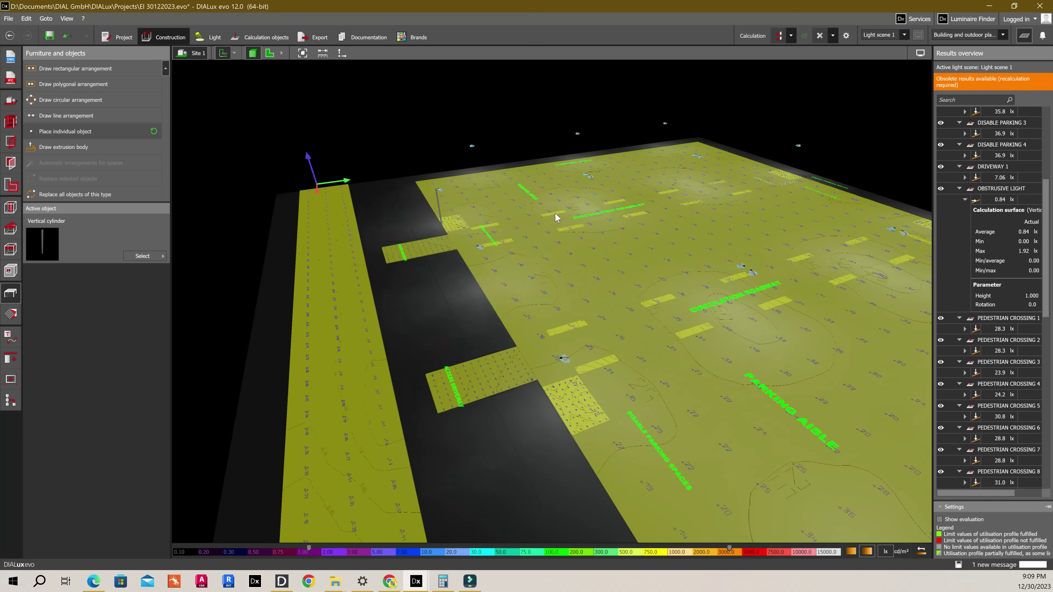
# Return to the plan and place another vertical cylinder behind the luminaire midway along the car park's lower edge, sized 0.3 m across.
pyautogui.click(270, 53)
pyautogui.click(83, 132)
pyautogui.scroll(5, 630, 291)
pyautogui.click(630, 304)
pyautogui.click(78, 335)
pyautogui.write('0.3')
# Choose the vertical cylinder for individual placement and place one, 0.3 m across and 8 m high, behind the luminaire on the car park's right-hand edge.
pyautogui.click(81, 147)
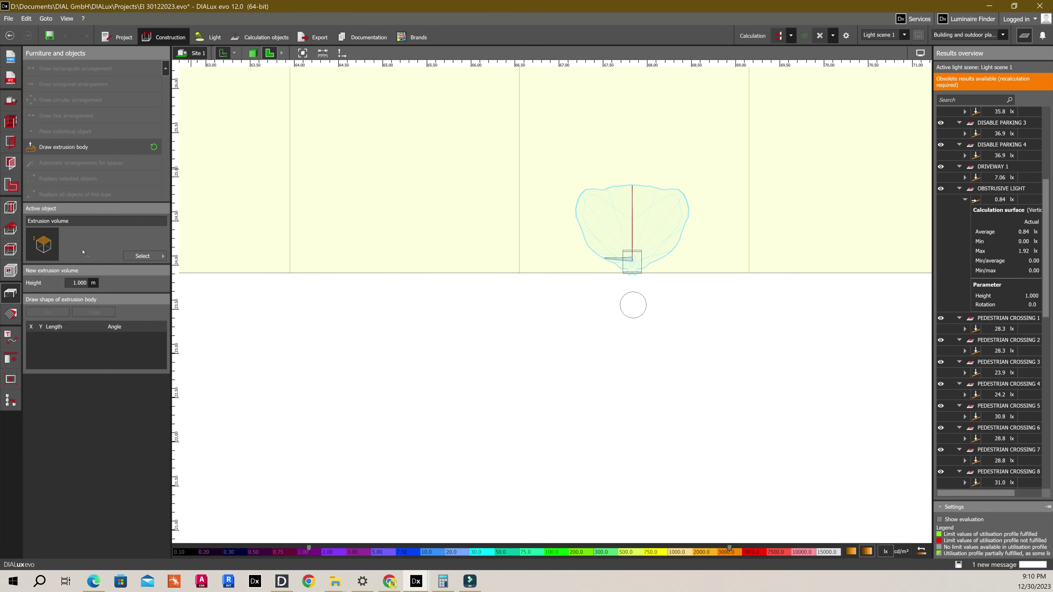
pyautogui.click(81, 132)
pyautogui.click(143, 256)
pyautogui.click(289, 134)
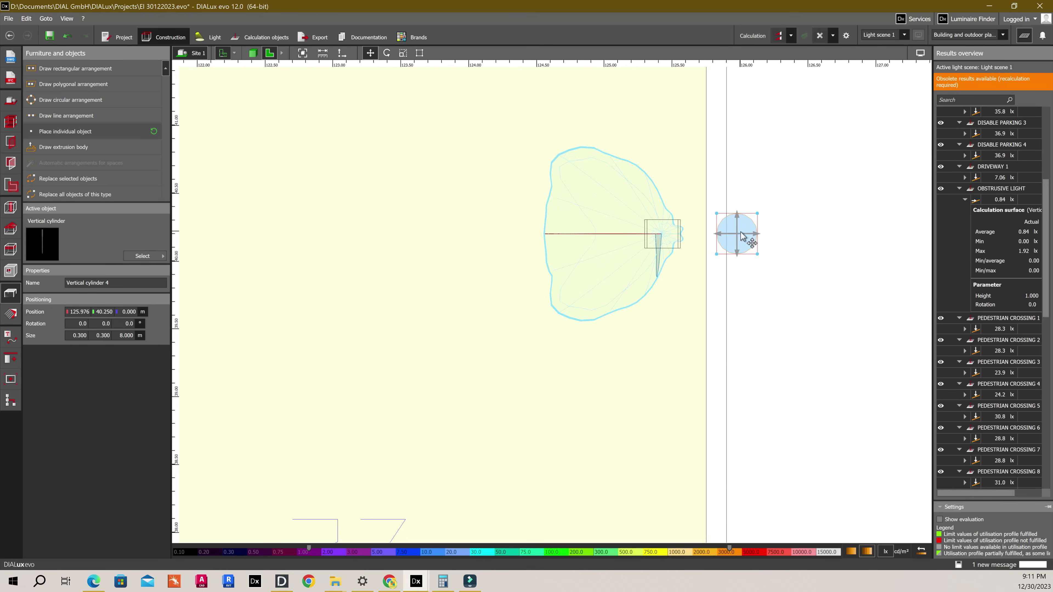
# Place further individual vertical cylinders as poles behind the next luminaires around the car park's perimeter.
pyautogui.click(665, 272)
pyautogui.click(84, 131)
pyautogui.click(705, 384)
pyautogui.click(84, 131)
pyautogui.click(602, 104)
# Place vertical cylinders behind the disabled parking luminaire on the car park's upper edge and the next perimeter luminaire.
pyautogui.click(84, 131)
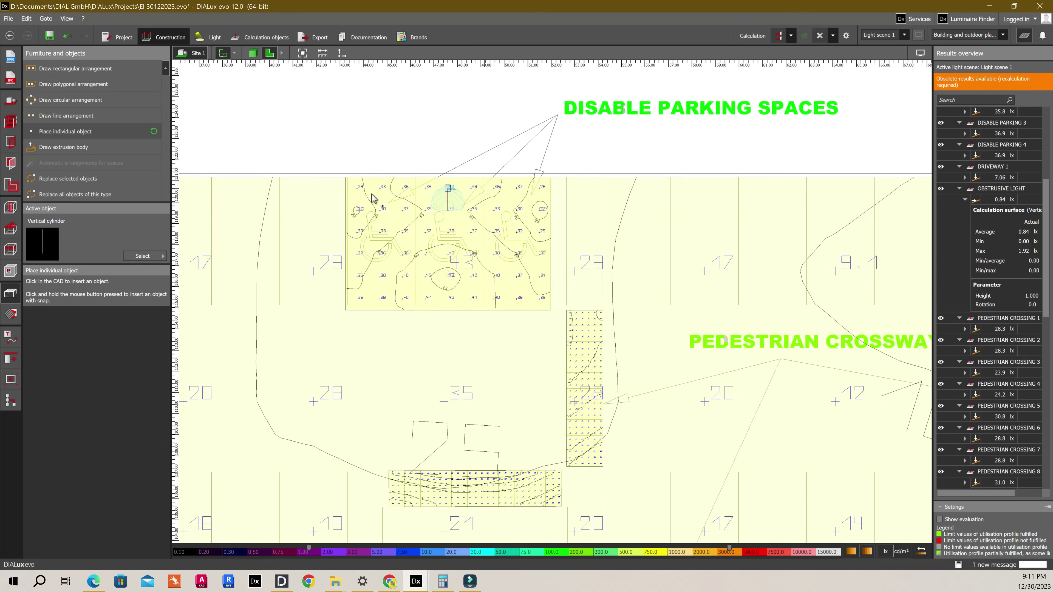
pyautogui.click(449, 179)
pyautogui.scroll(-10, 566, 152)
pyautogui.click(84, 132)
pyautogui.scroll(8, 368, 207)
pyautogui.click(307, 147)
# Place a vertical cylinder, 0.3 m across and 8 m high, midway between the back-to-back luminaires beside the circulation roadway.
pyautogui.click(83, 132)
pyautogui.scroll(-5, 435, 158)
pyautogui.scroll(10, 322, 299)
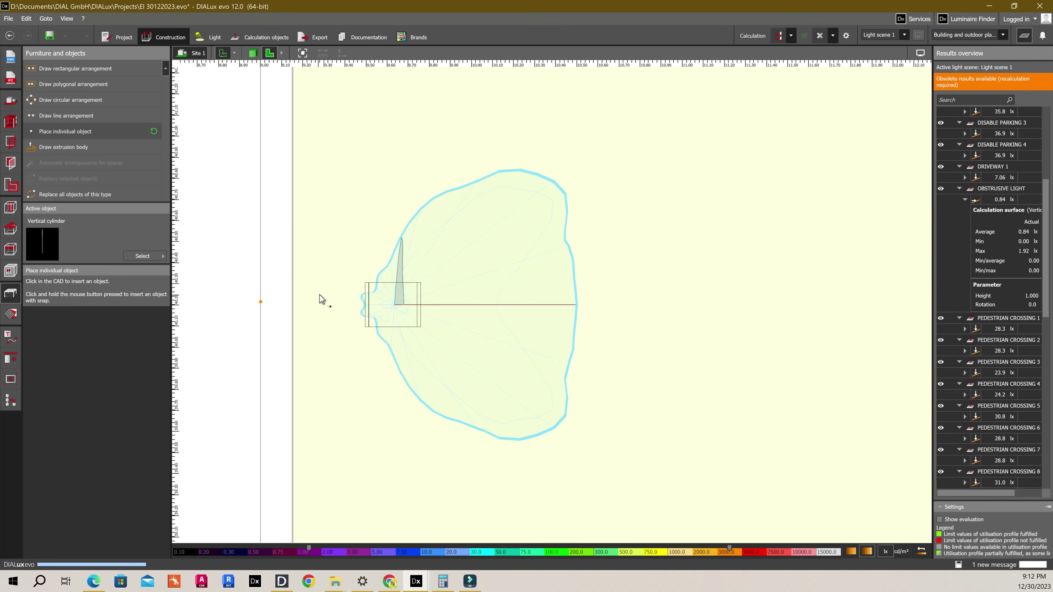
pyautogui.scroll(-10, 457, 186)
pyautogui.scroll(8, 459, 190)
pyautogui.click(432, 204)
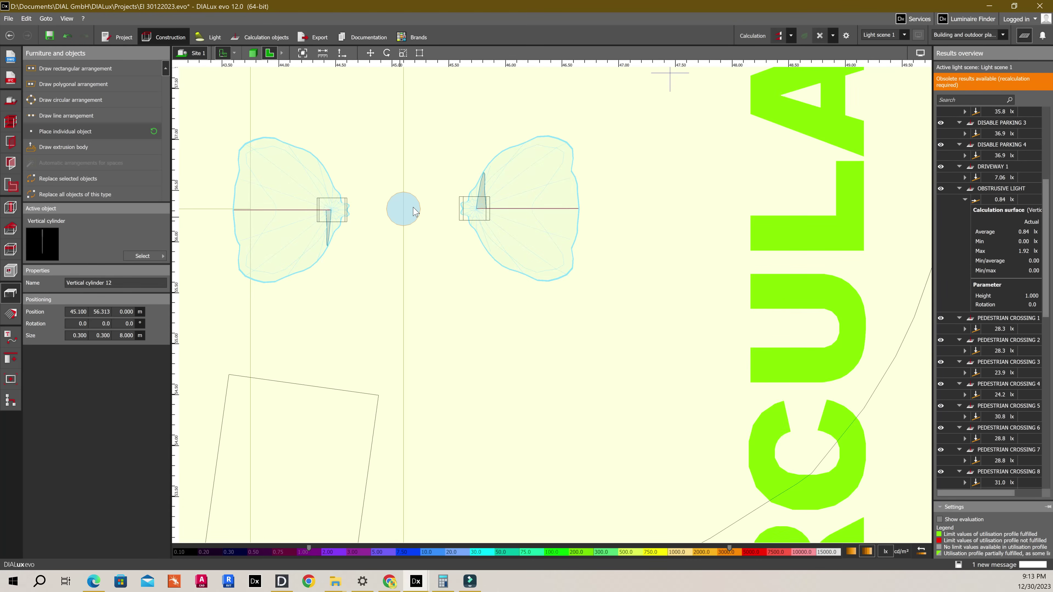
pyautogui.click(84, 132)
pyautogui.scroll(-8, 459, 268)
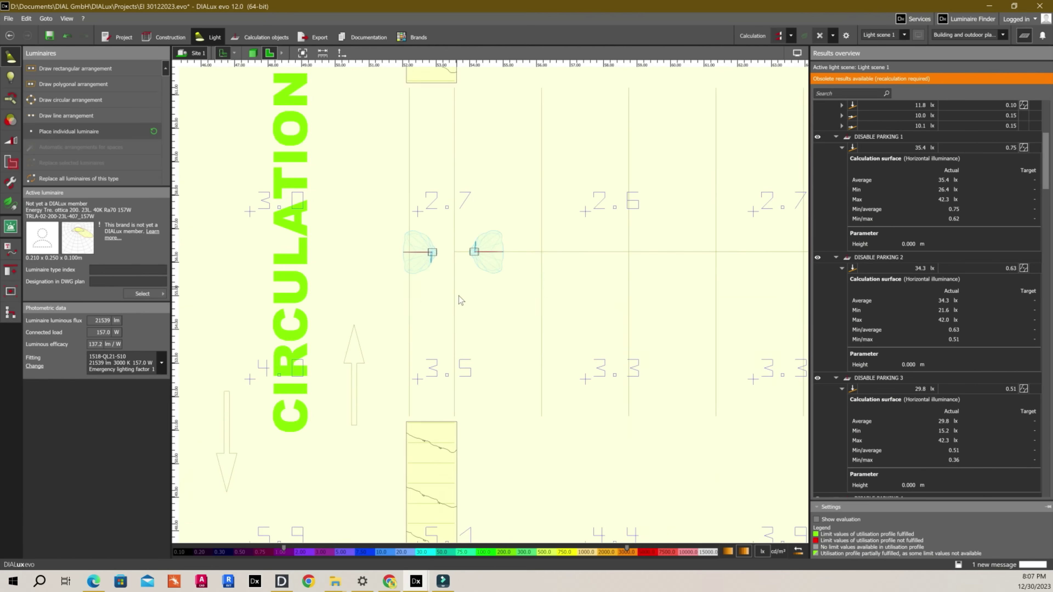
pyautogui.scroll(-5, 458, 296)
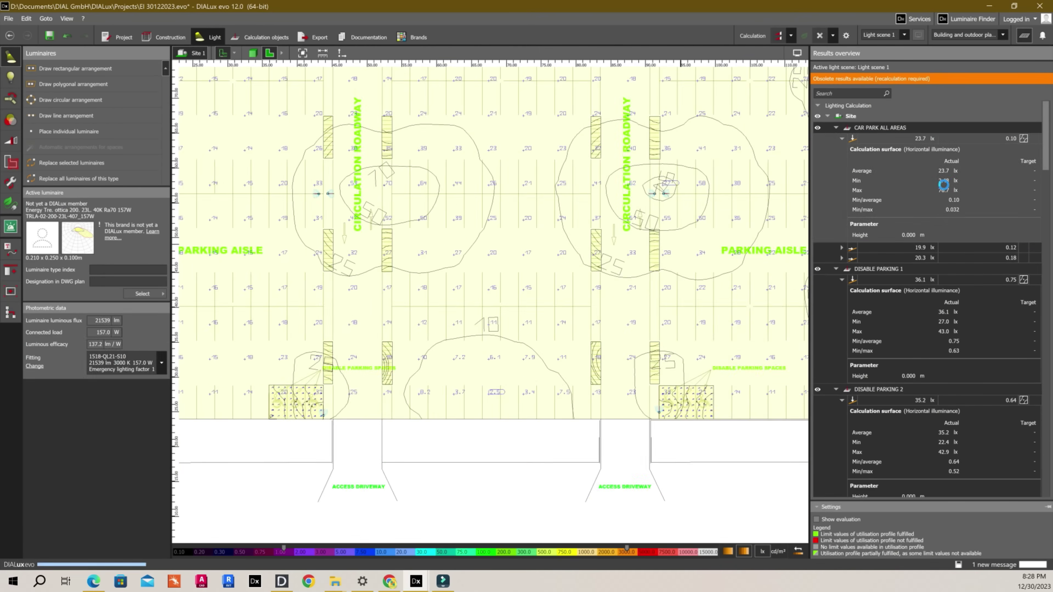